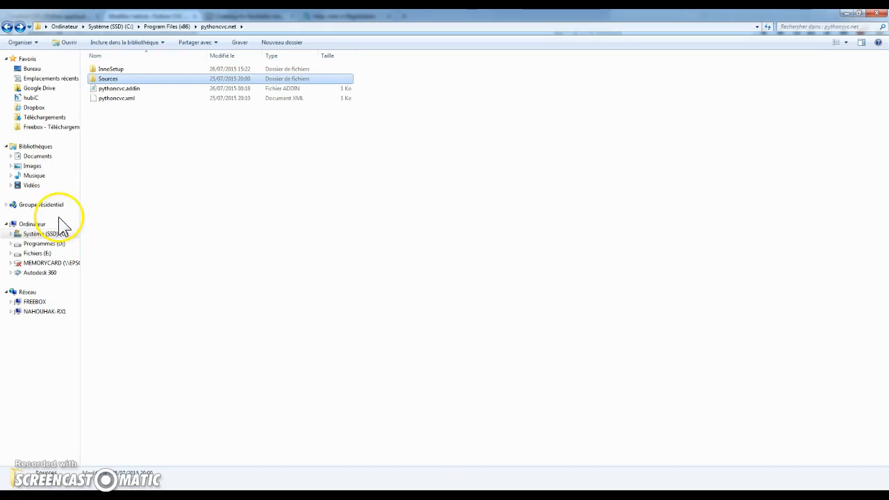
# Step: Review the Python scripts inside the Sources folder and return to the pythoncvc.net folder
pyautogui.doubleClick(125, 80)
pyautogui.moveTo(284, 220); pyautogui.dragTo(248, 174)
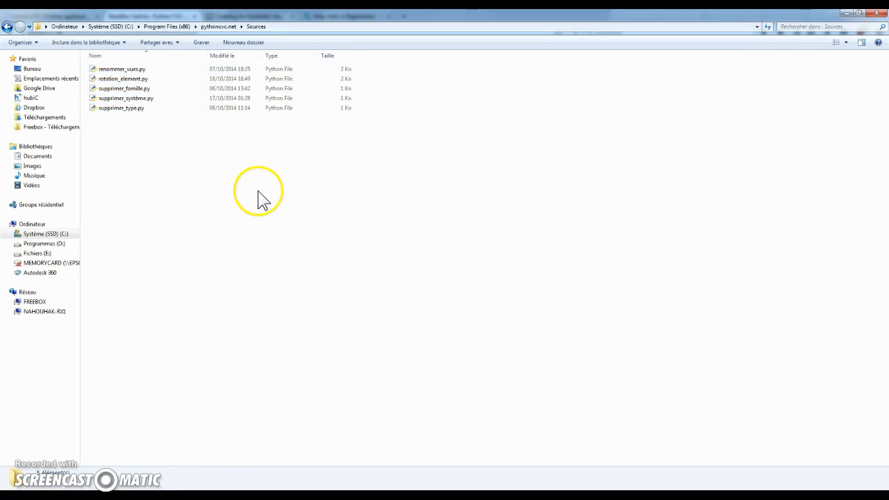
pyautogui.press('BackSpace')
# Step: Open pythoncvc.xml from the pythoncvc.net folder in Notepad++ and move the editor window higher
pyautogui.rightClick(132, 101)
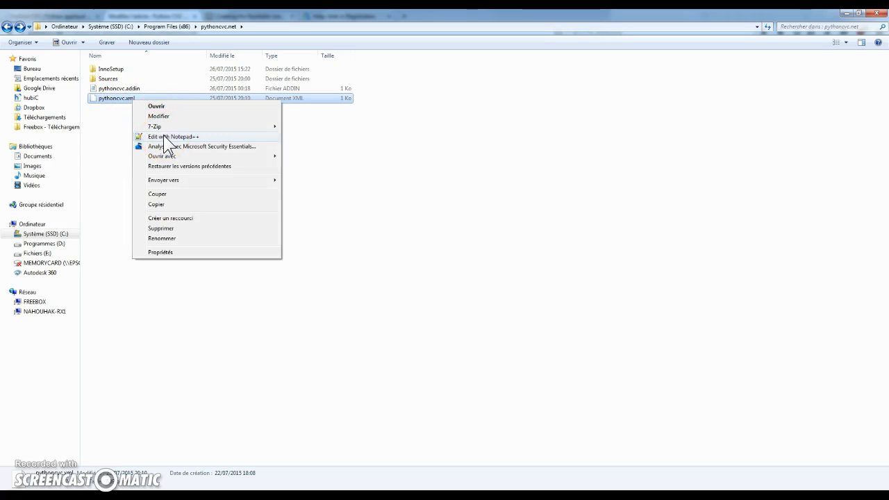
pyautogui.click(169, 137)
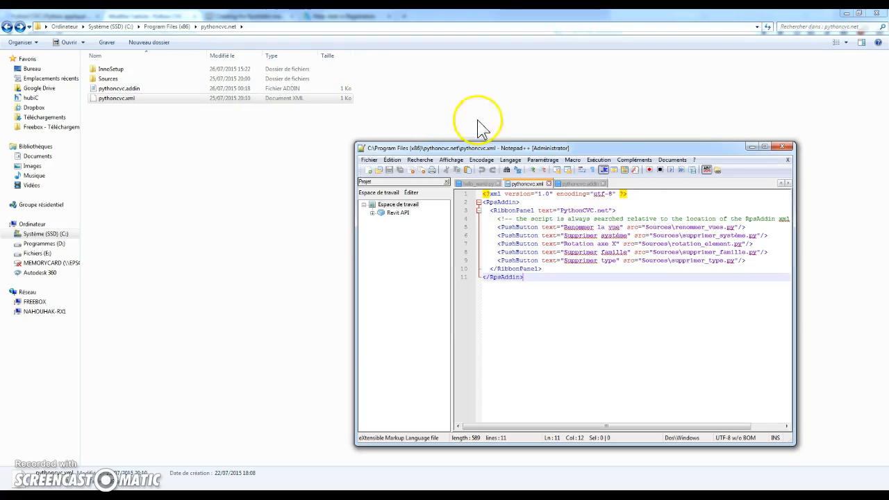
pyautogui.moveTo(716, 147); pyautogui.dragTo(699, 89)
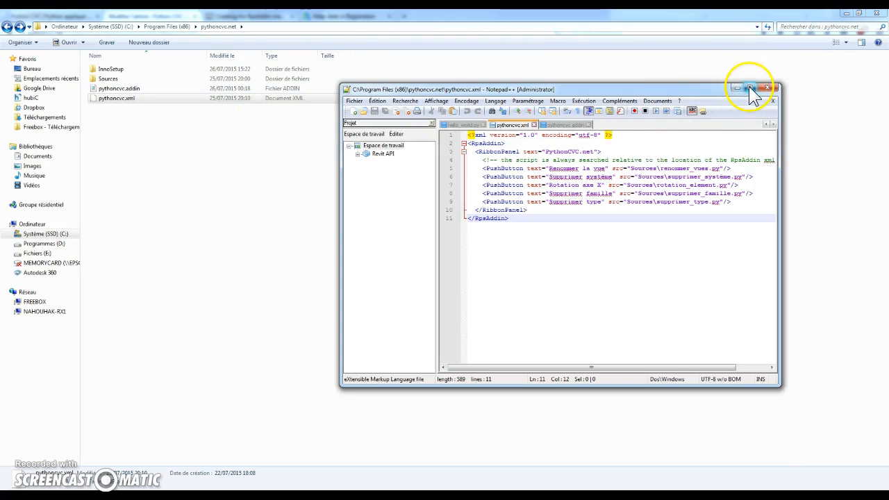
# Step: Switch to the browser and consult the "Creating the RpsAddin manifest" documentation page
pyautogui.click(243, 495)
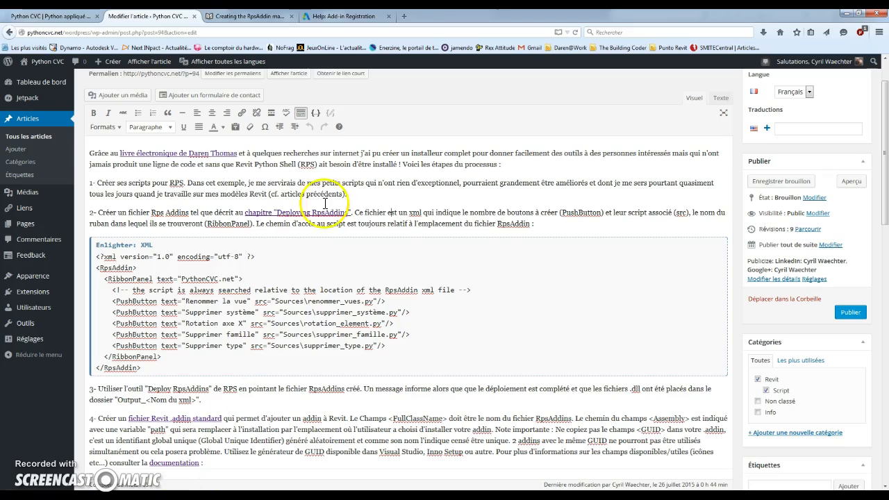
pyautogui.click(252, 14)
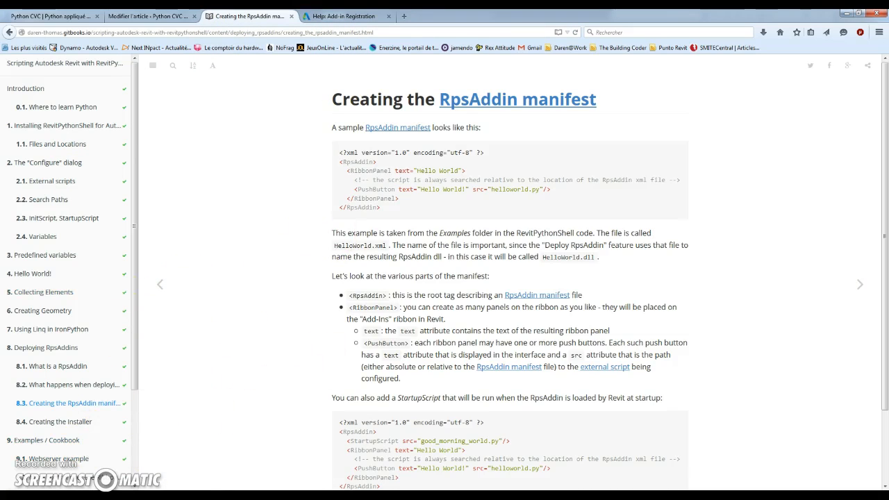
# Step: Return to pythoncvc.xml in Notepad++, maximize the window and examine the opening lines up to the RibbonPanel tag
pyautogui.click(150, 495)
pyautogui.click(267, 495)
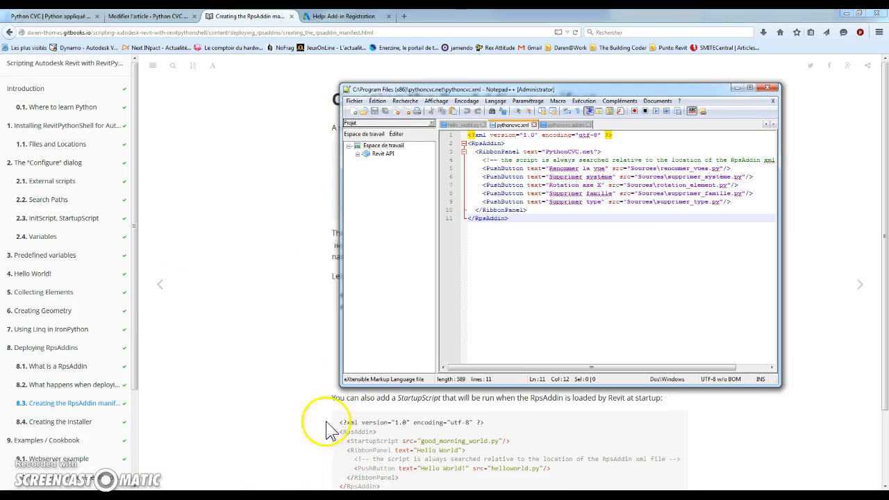
pyautogui.click(751, 89)
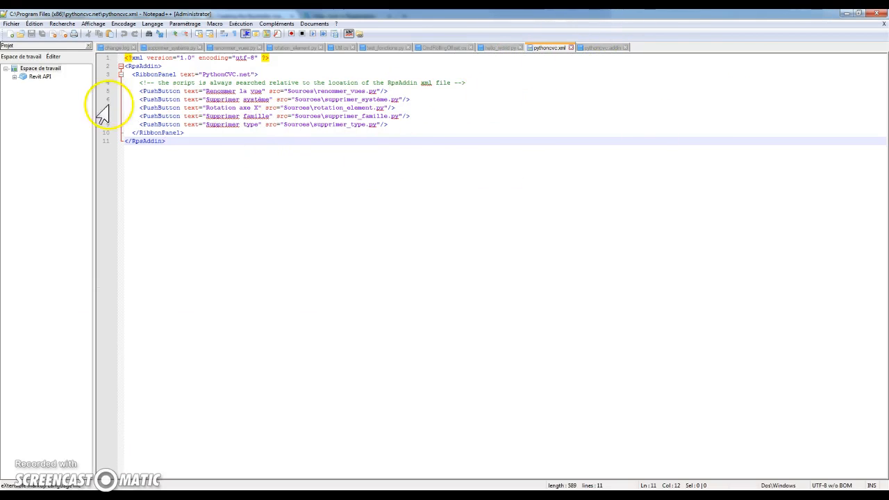
pyautogui.moveTo(129, 58); pyautogui.dragTo(162, 74)
pyautogui.click(184, 81)
pyautogui.moveTo(258, 77); pyautogui.dragTo(142, 77)
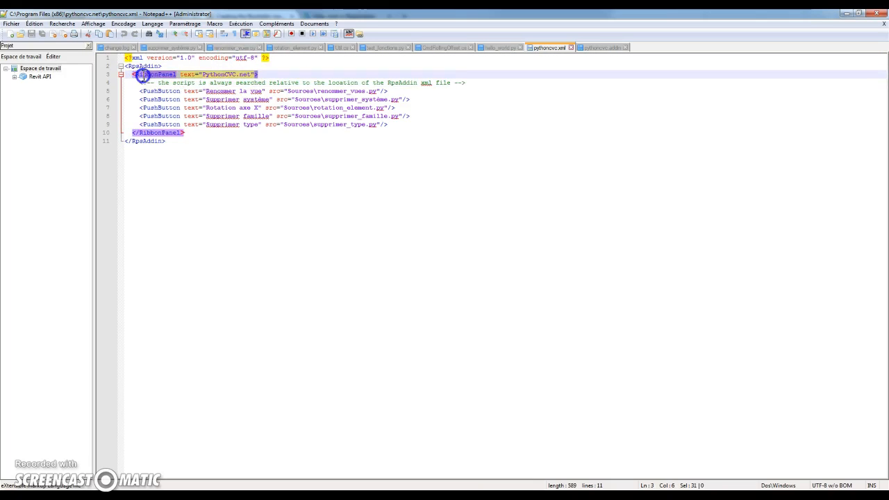
pyautogui.click(259, 82)
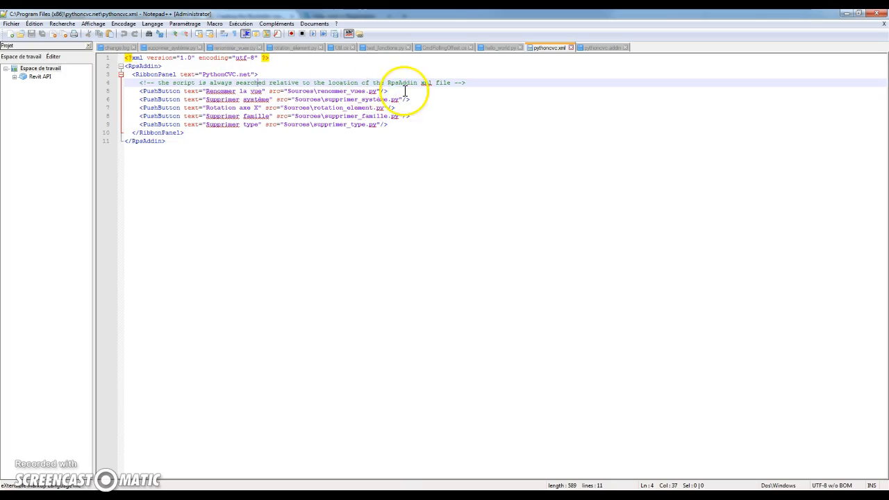
# Step: Examine the PushButton lines with their text and src attributes, and the comment about relative script locations
pyautogui.moveTo(392, 88); pyautogui.dragTo(142, 91)
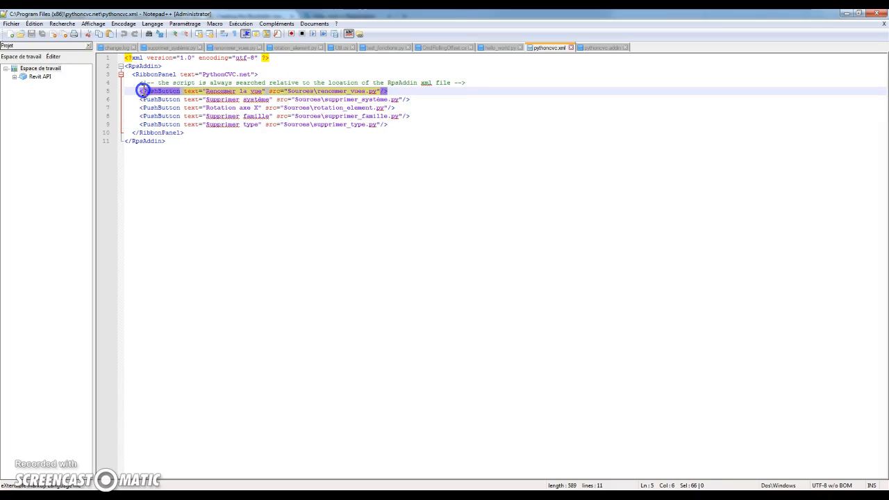
pyautogui.moveTo(340, 107); pyautogui.dragTo(324, 99)
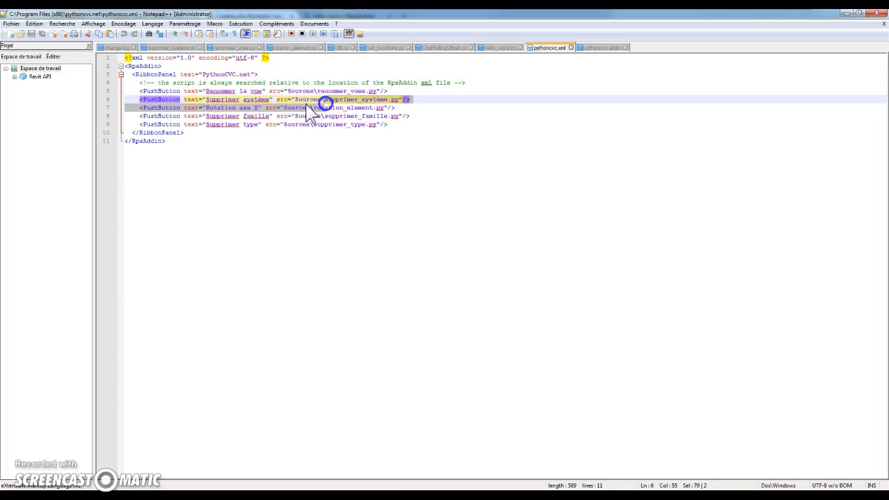
pyautogui.moveTo(206, 91); pyautogui.dragTo(379, 91)
pyautogui.click(322, 99)
pyautogui.click(377, 91)
pyautogui.moveTo(451, 84); pyautogui.dragTo(211, 84)
pyautogui.click(332, 124)
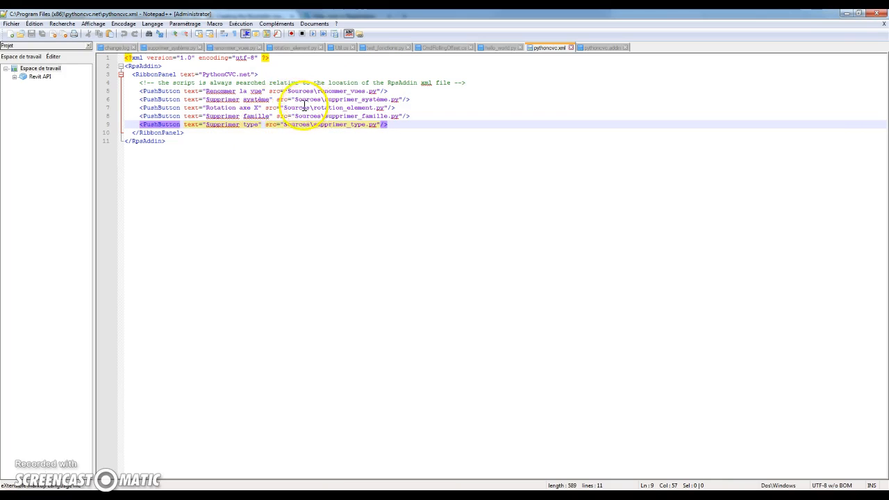
# Step: Compare the script files in the Sources folder with the src paths in pythoncvc.xml, ending back in Notepad++
pyautogui.hotkey('alt', 'Tab')
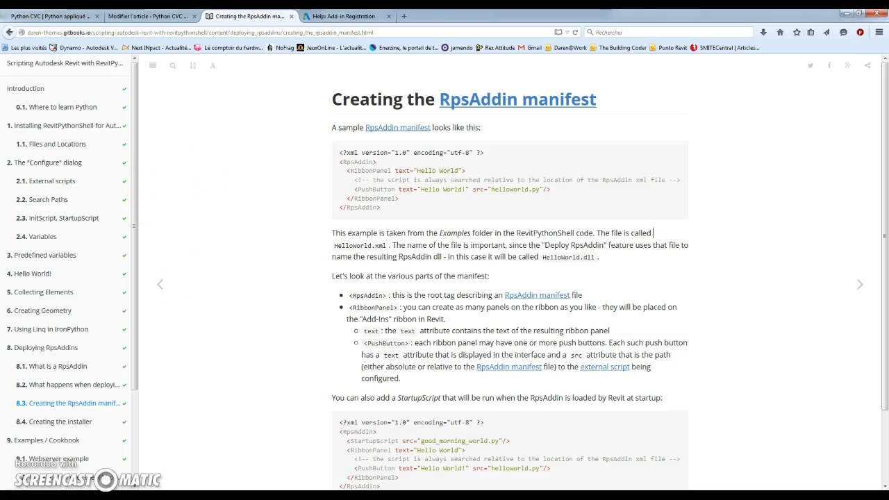
pyautogui.moveTo(191, 445)
pyautogui.click(27, 441)
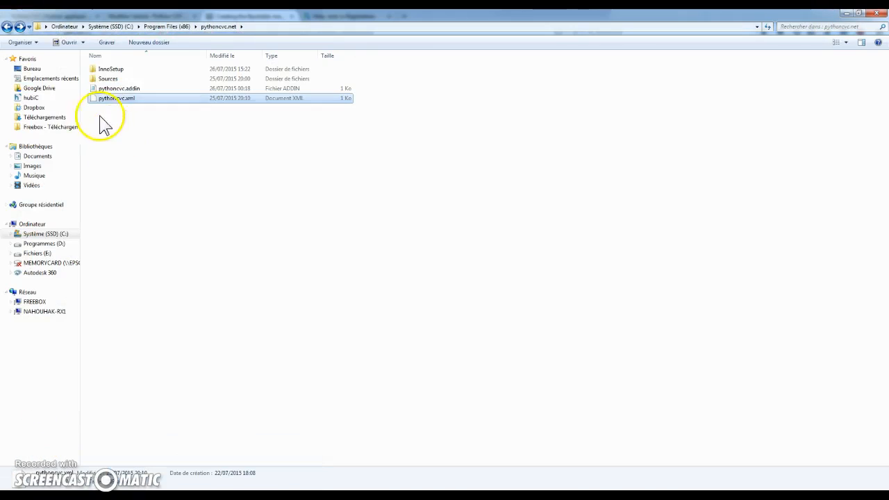
pyautogui.click(110, 78)
pyautogui.hotkey('alt', 'Tab')
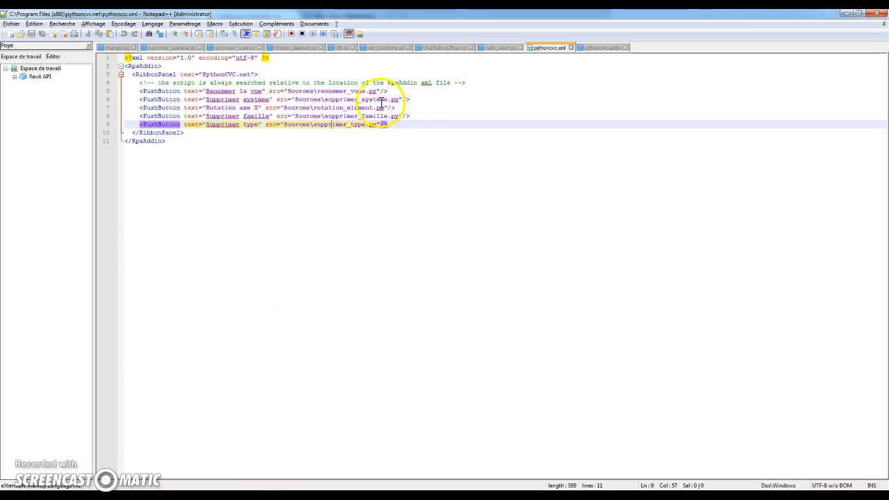
pyautogui.hotkey('alt', 'Tab')
pyautogui.doubleClick(136, 78)
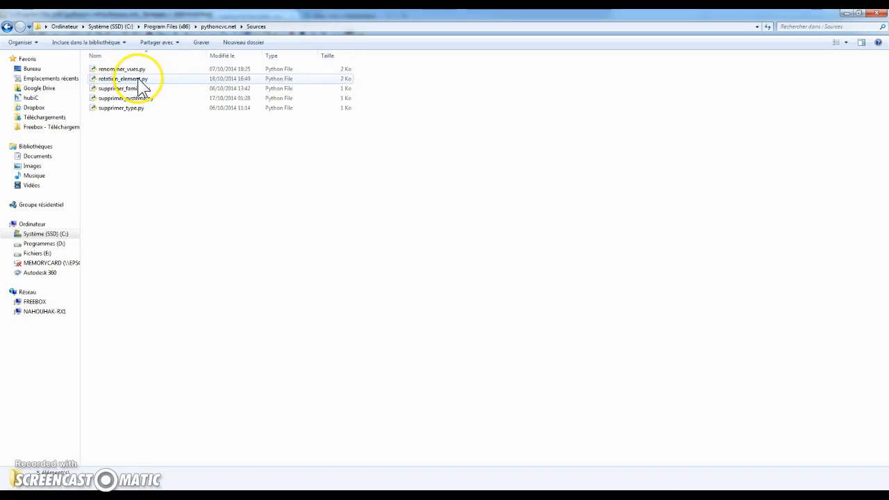
pyautogui.click(139, 70)
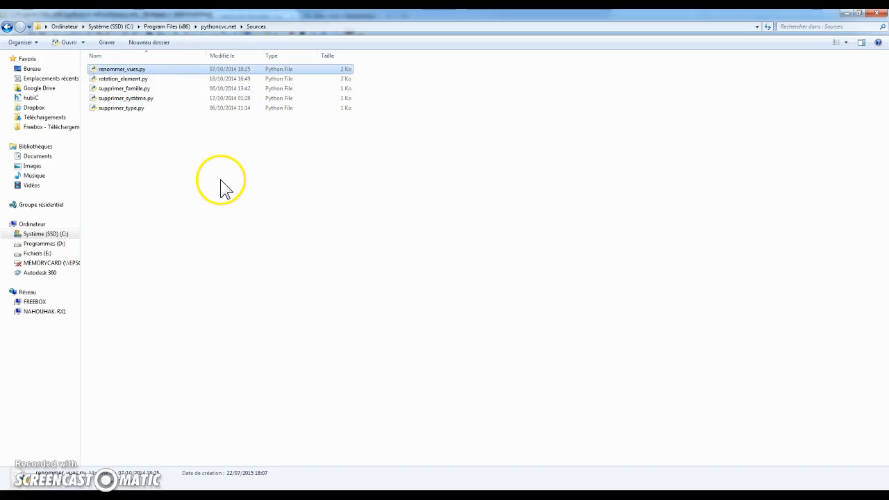
pyautogui.hotkey('alt', 'Tab')
pyautogui.click(311, 185)
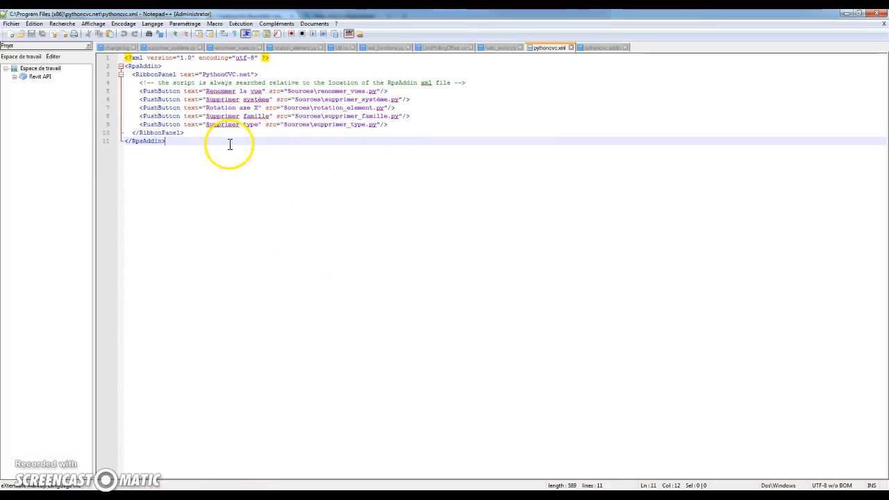
# Step: Switch to Revit, run RevitPythonShell's Deploy RpsAddin on pythoncvc.xml and close the completion message
pyautogui.moveTo(289, 487)
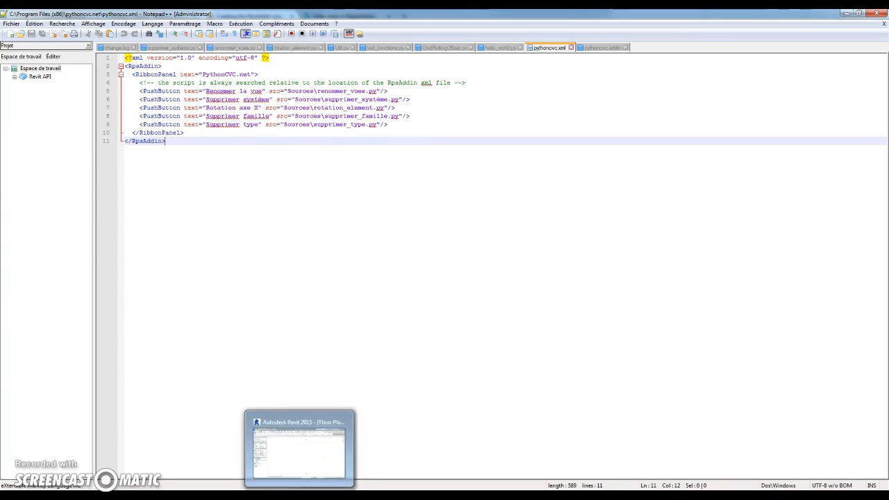
pyautogui.click(294, 461)
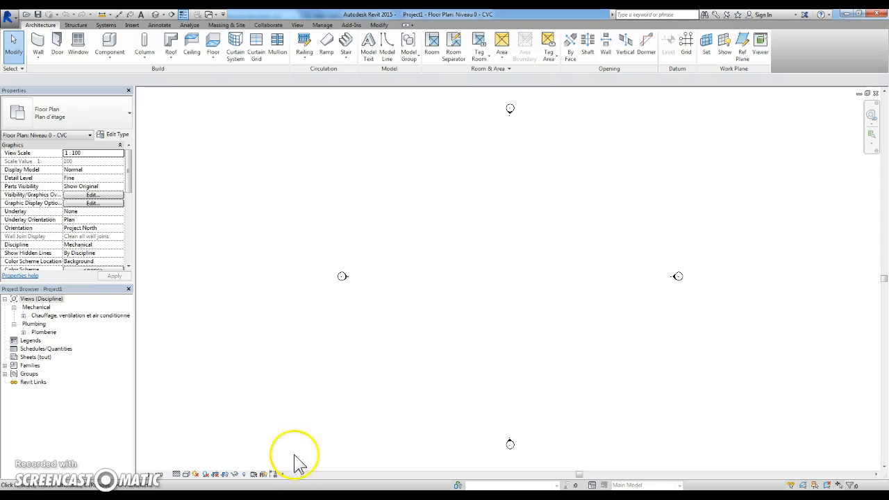
pyautogui.click(351, 26)
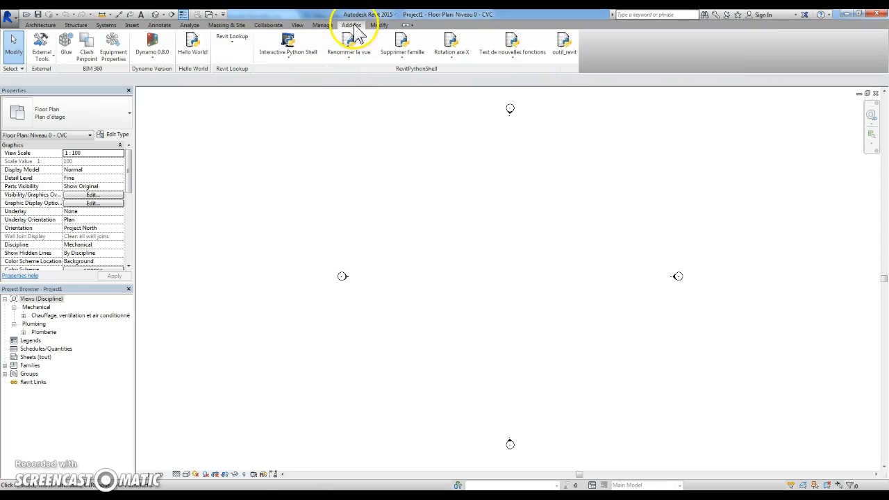
pyautogui.click(302, 61)
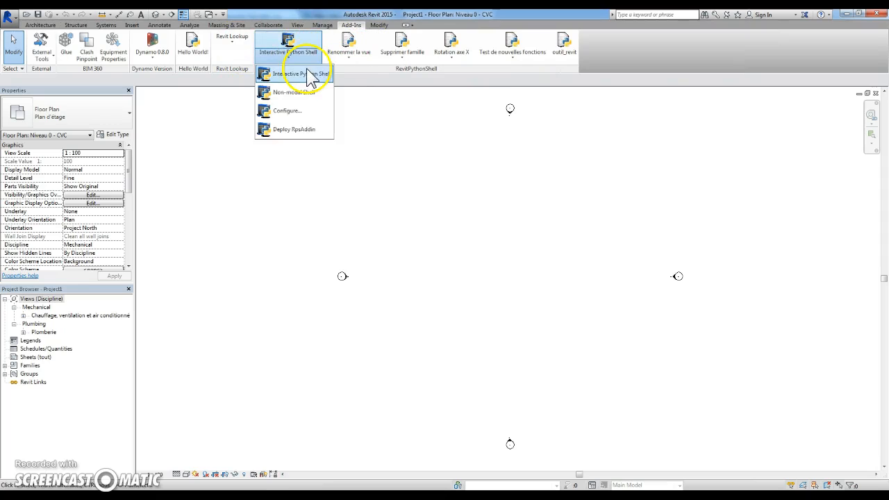
pyautogui.click(287, 132)
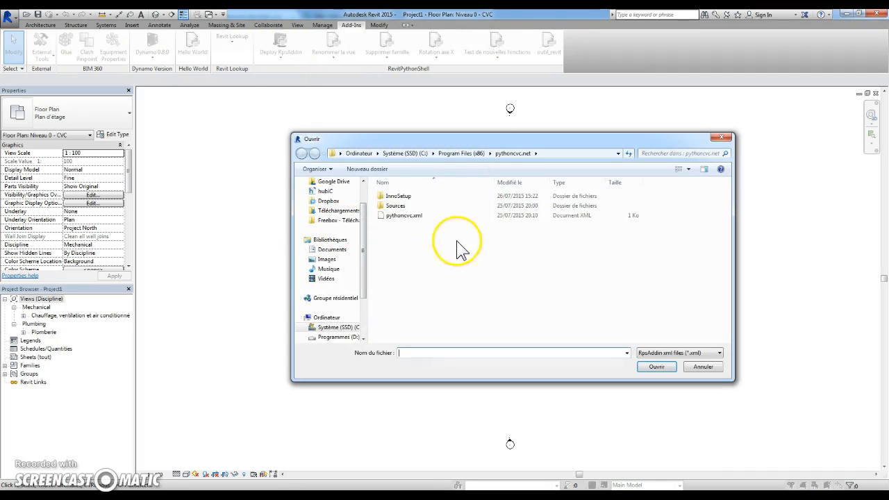
pyautogui.click(421, 216)
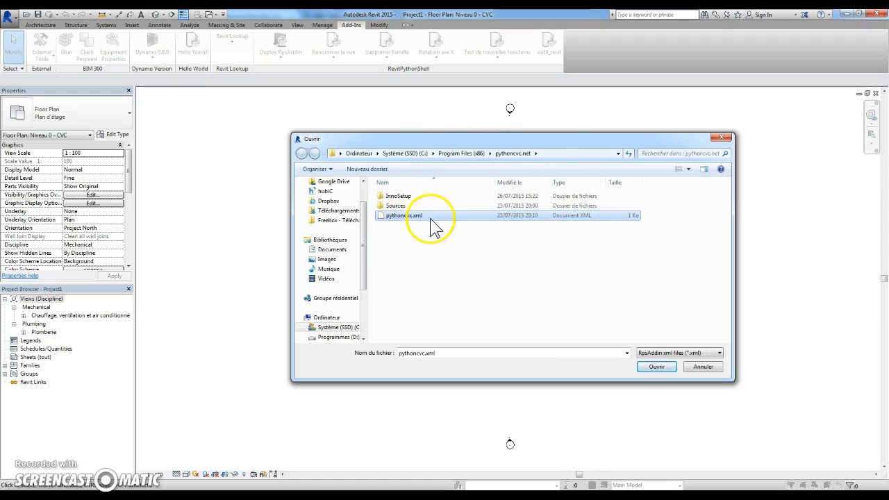
pyautogui.click(658, 368)
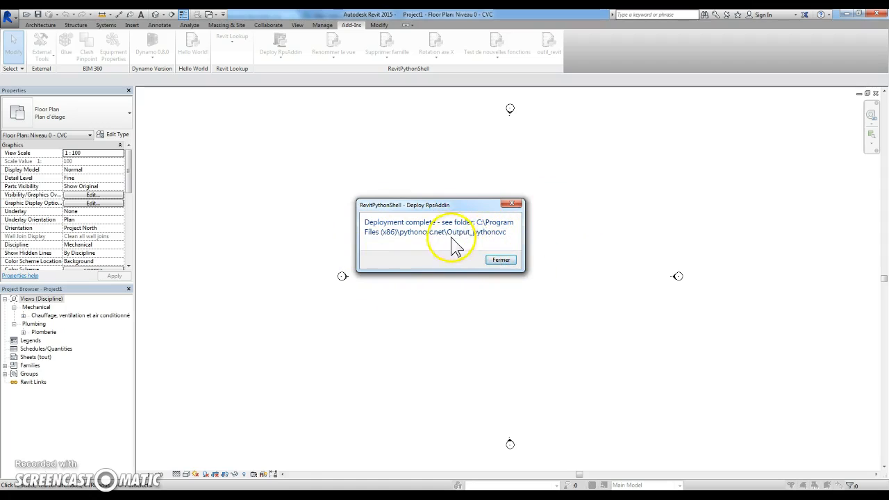
pyautogui.click(500, 260)
# Step: Switch to the file explorer and examine the DLL files in the Output_pythoncvc folder, including RpsRuntime.dll and pythoncvc.dll
pyautogui.moveTo(116, 441)
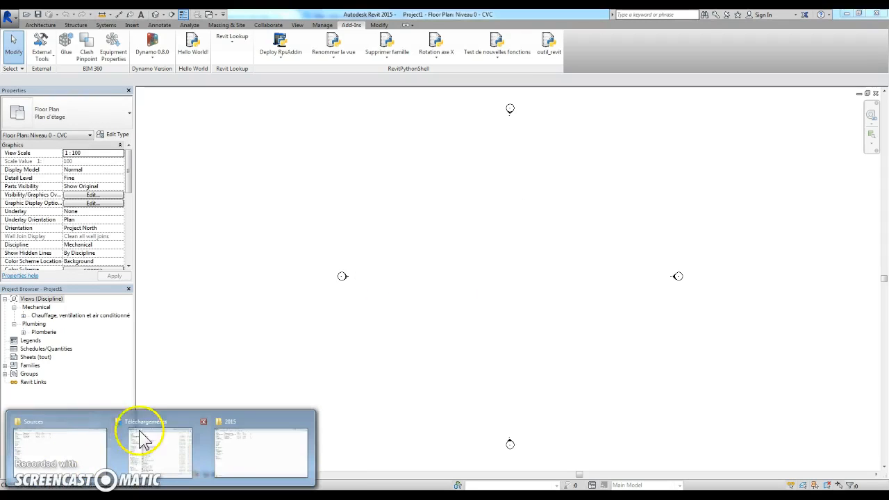
pyautogui.click(40, 450)
pyautogui.press('BackSpace')
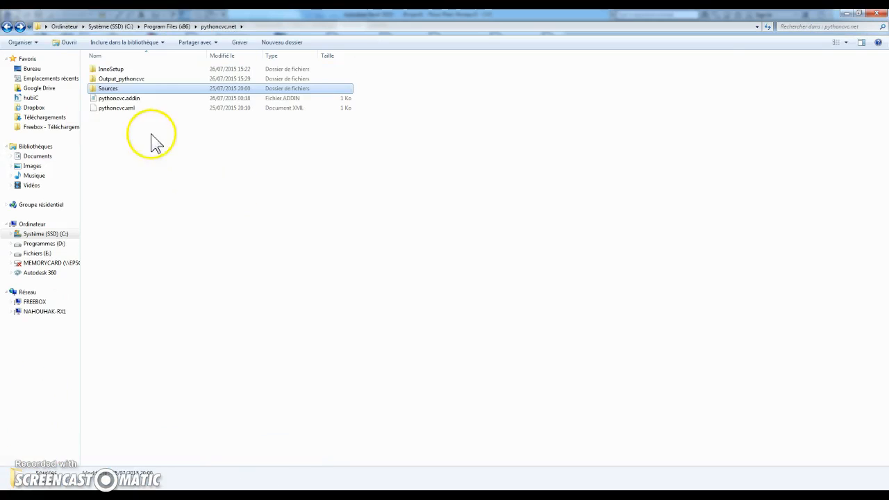
pyautogui.doubleClick(157, 78)
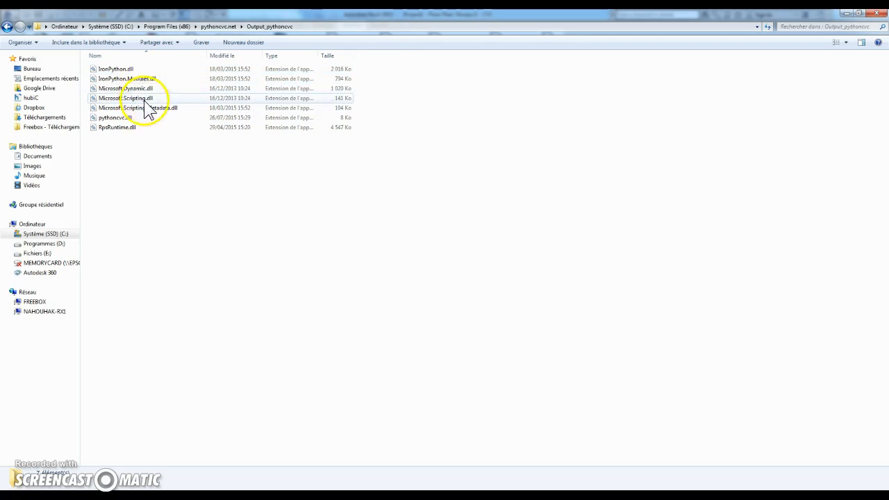
pyautogui.moveTo(404, 65); pyautogui.dragTo(251, 107)
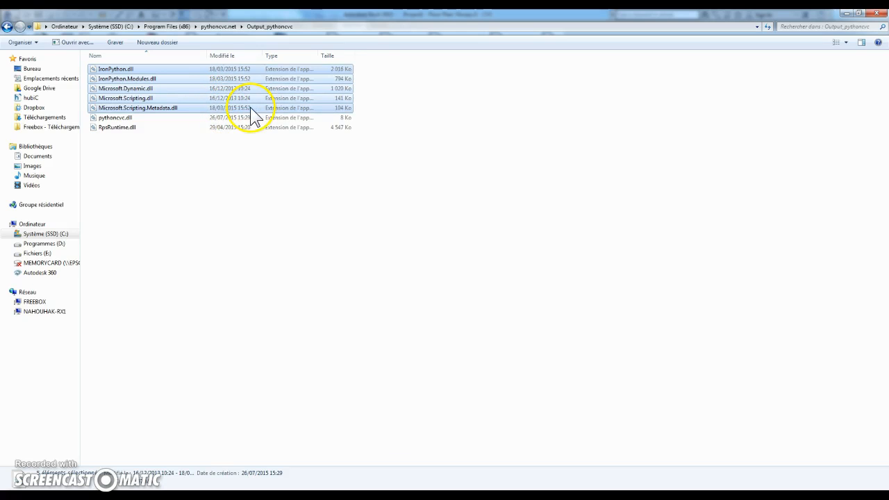
pyautogui.click(126, 128)
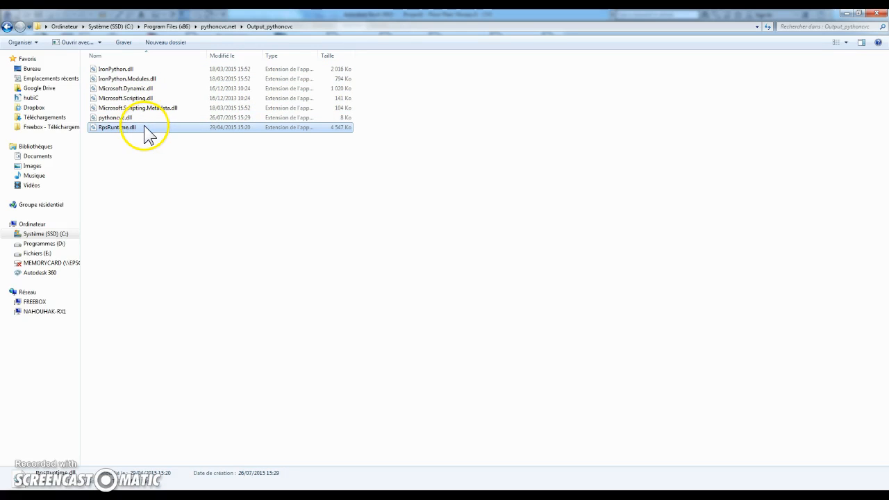
pyautogui.click(156, 118)
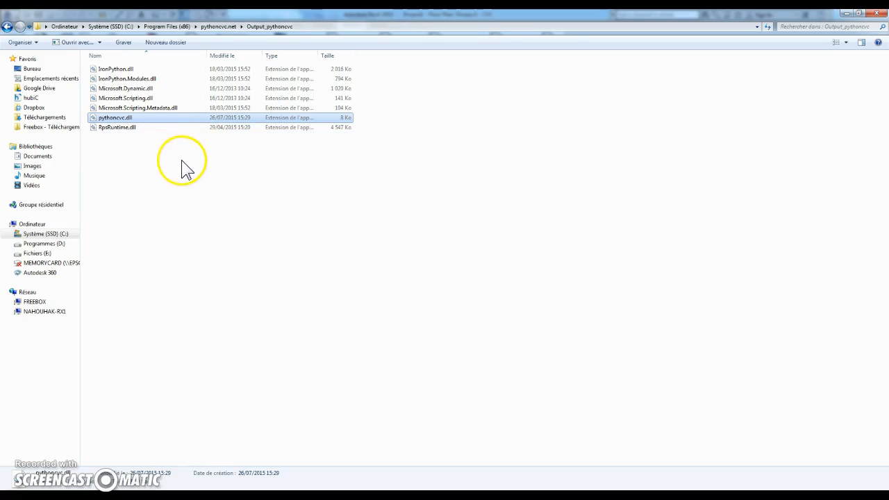
# Step: Check the scripts in the Sources folder again and go back to the pythoncvc.net folder
pyautogui.press('BackSpace')
pyautogui.doubleClick(136, 88)
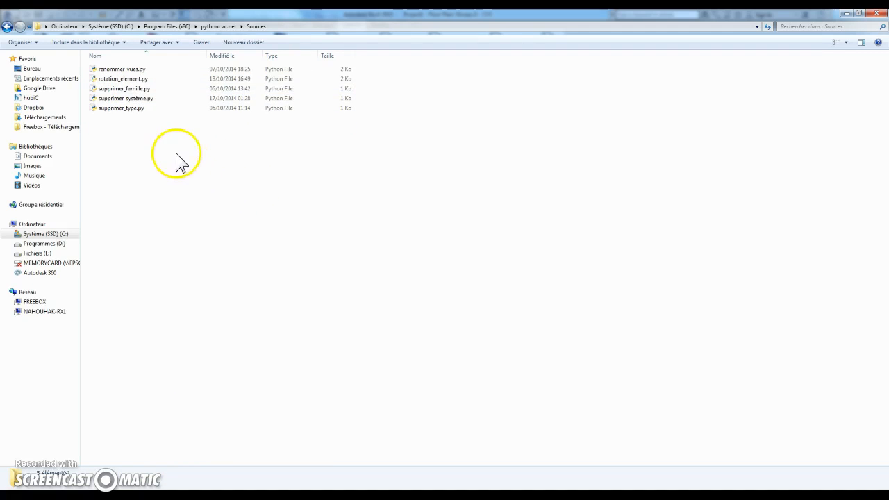
pyautogui.press('BackSpace')
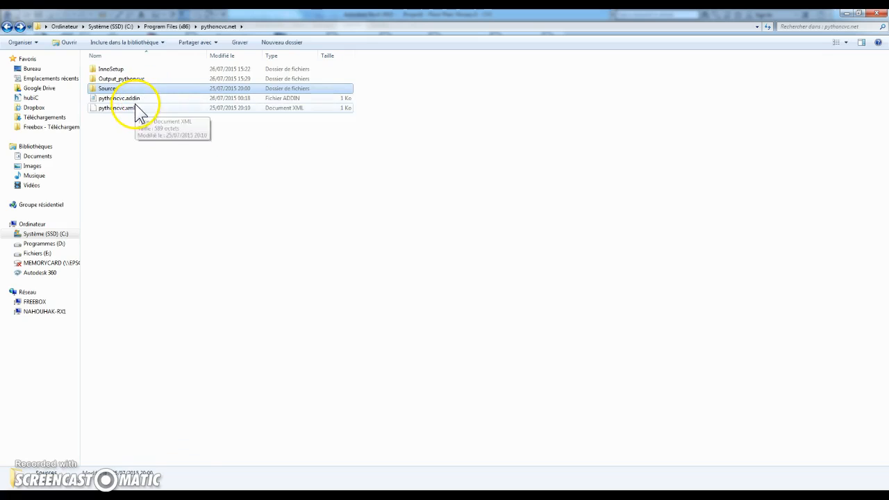
# Step: Switch to the browser and read Autodesk's Add-in Registration help on .addin manifest locations and the sample manifest code
pyautogui.click(200, 496)
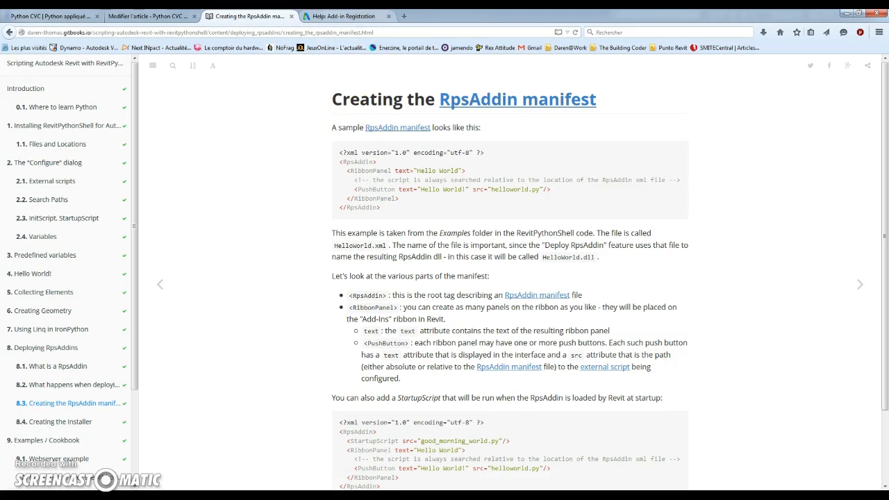
pyautogui.click(344, 16)
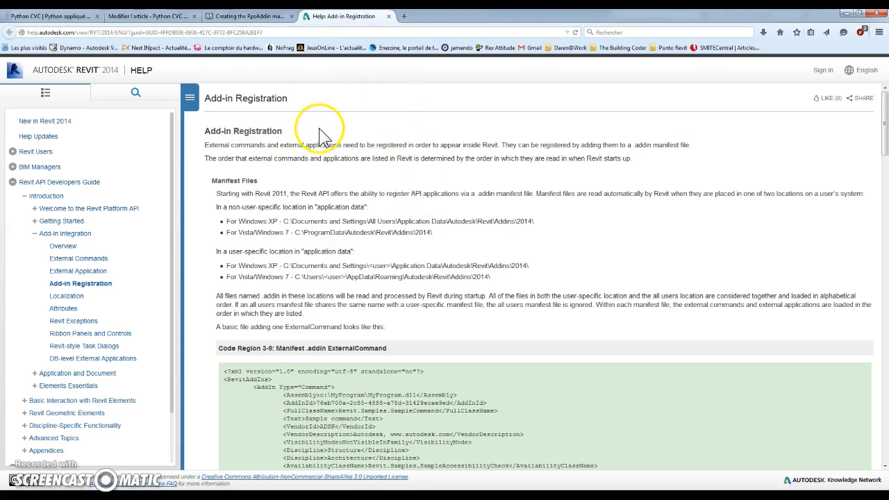
pyautogui.scroll(-5, 389, 167)
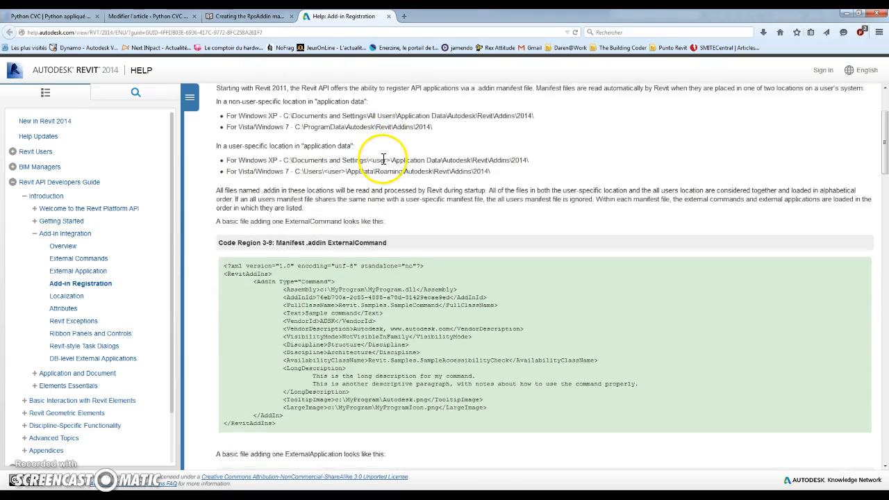
pyautogui.scroll(5, 389, 153)
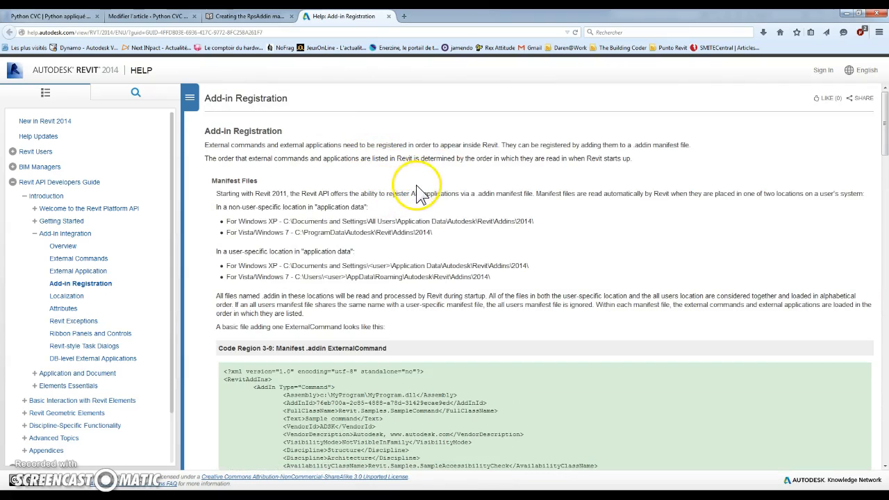
pyautogui.scroll(-3, 420, 201)
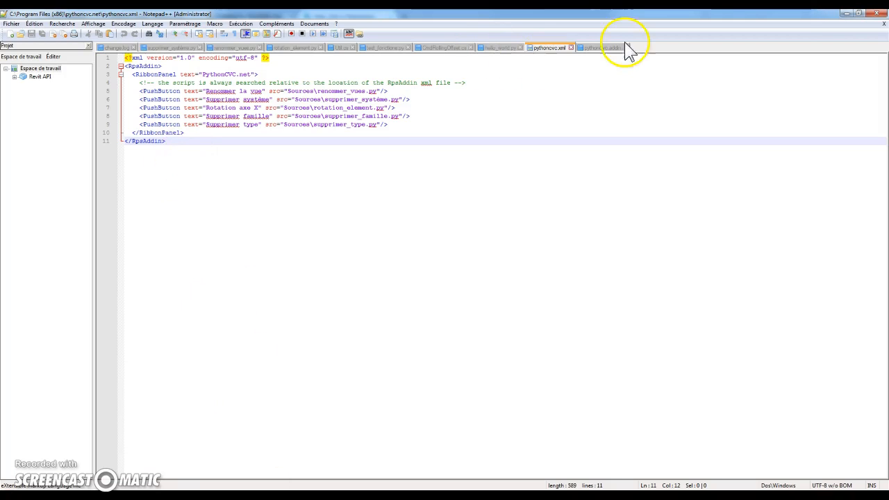
# Step: Switch to pythoncvc.addin in Notepad++ and examine its overall structure, Name tag and the path in the Assembly tag
pyautogui.click(602, 48)
pyautogui.hotkey('ctrl', 'a')
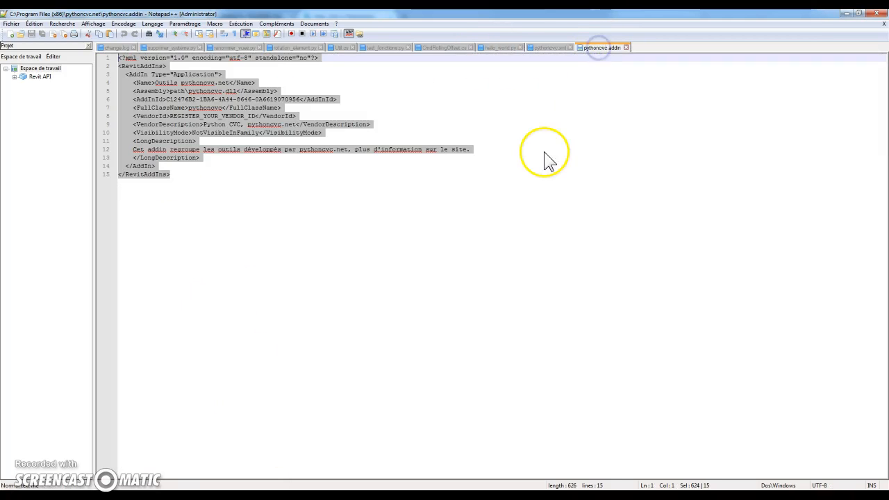
pyautogui.click(224, 154)
pyautogui.moveTo(188, 173); pyautogui.dragTo(118, 158)
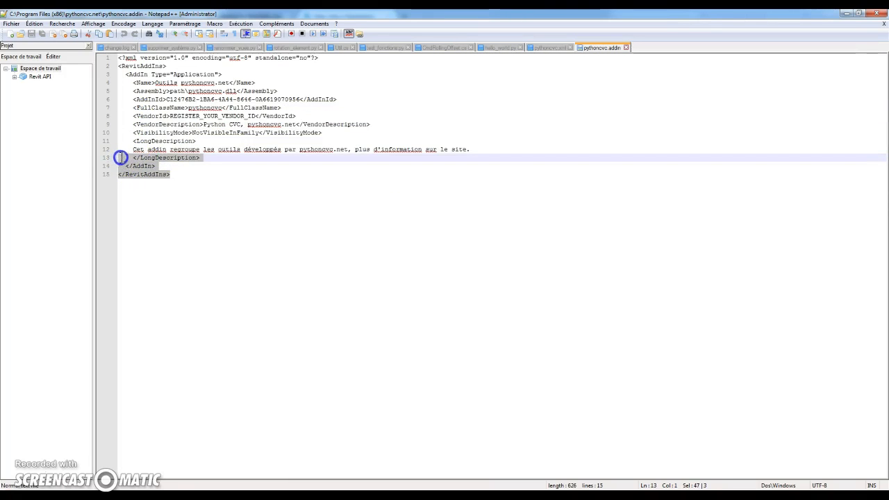
pyautogui.click(313, 90)
pyautogui.moveTo(123, 83); pyautogui.dragTo(200, 86)
pyautogui.moveTo(280, 88); pyautogui.dragTo(291, 90)
pyautogui.click(244, 90)
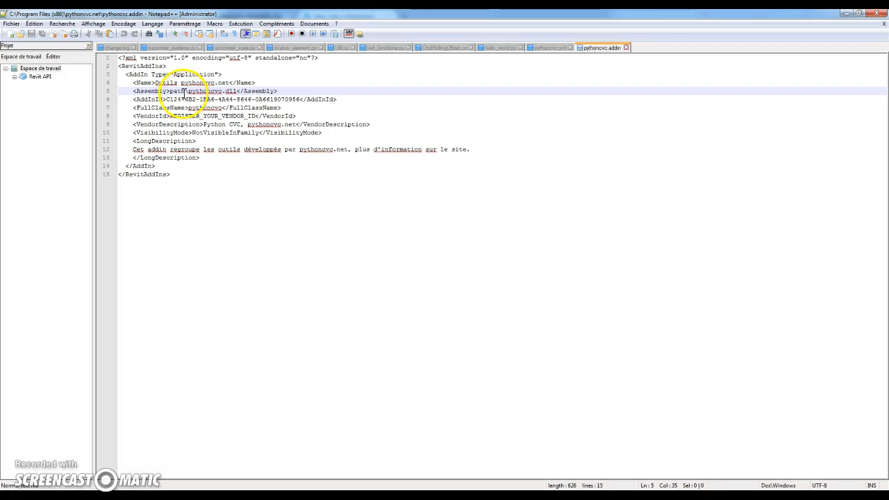
pyautogui.click(182, 91)
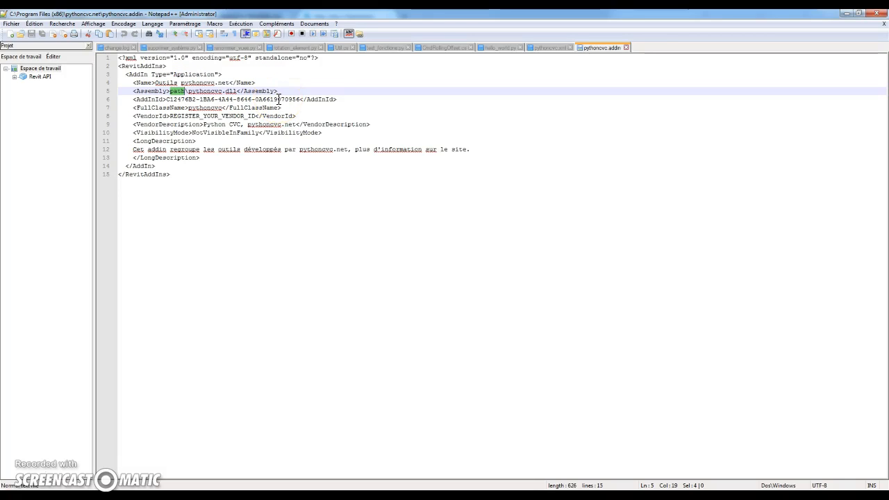
# Step: Examine the AddInId and FullClassName tags in pythoncvc.addin
pyautogui.click(188, 114)
pyautogui.click(128, 97)
pyautogui.moveTo(137, 99); pyautogui.dragTo(314, 99)
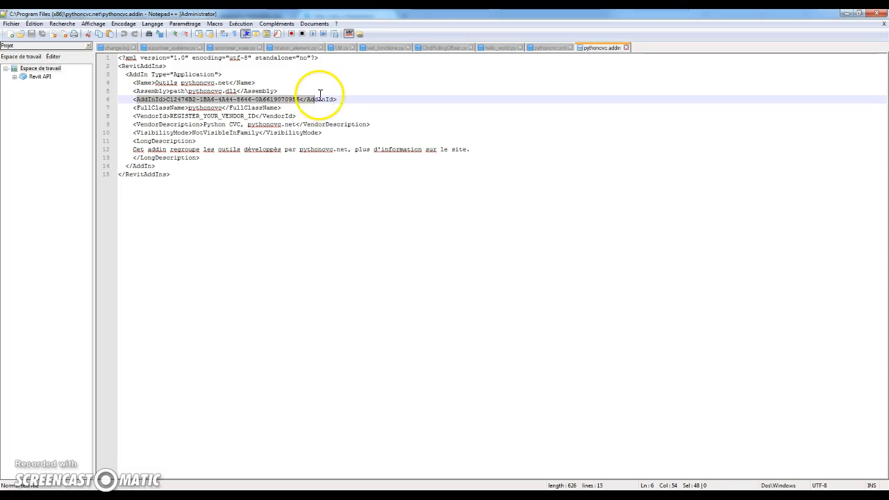
pyautogui.click(341, 102)
pyautogui.moveTo(340, 98); pyautogui.dragTo(304, 93)
pyautogui.click(259, 100)
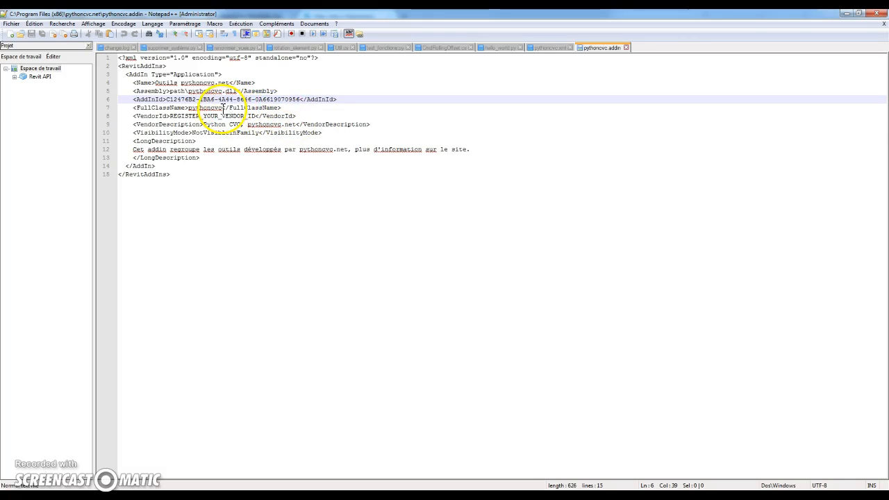
pyautogui.click(226, 109)
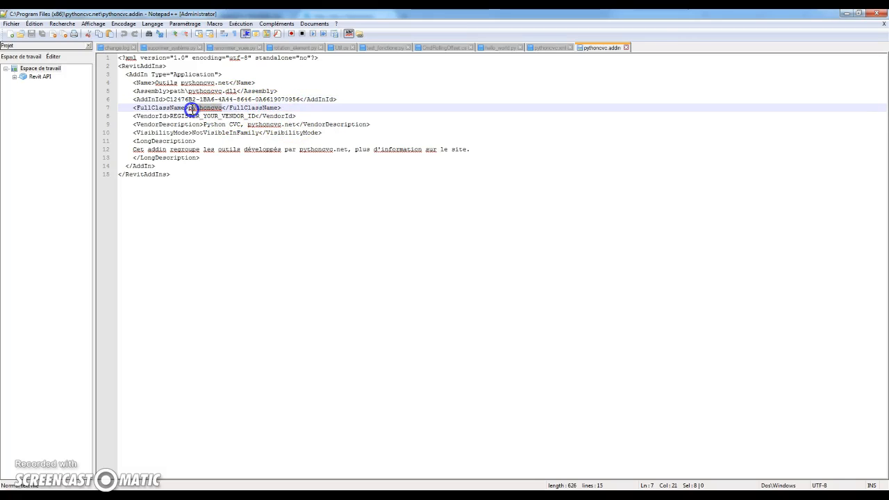
pyautogui.moveTo(192, 110); pyautogui.dragTo(190, 110)
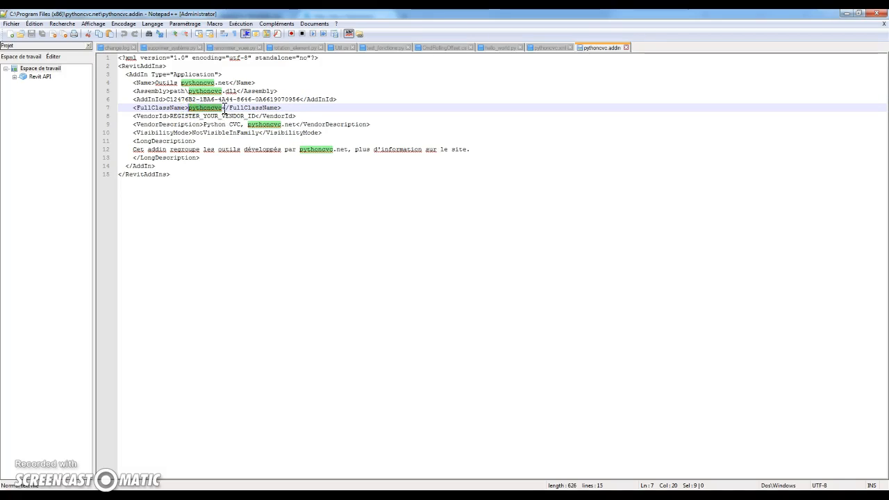
pyautogui.click(225, 108)
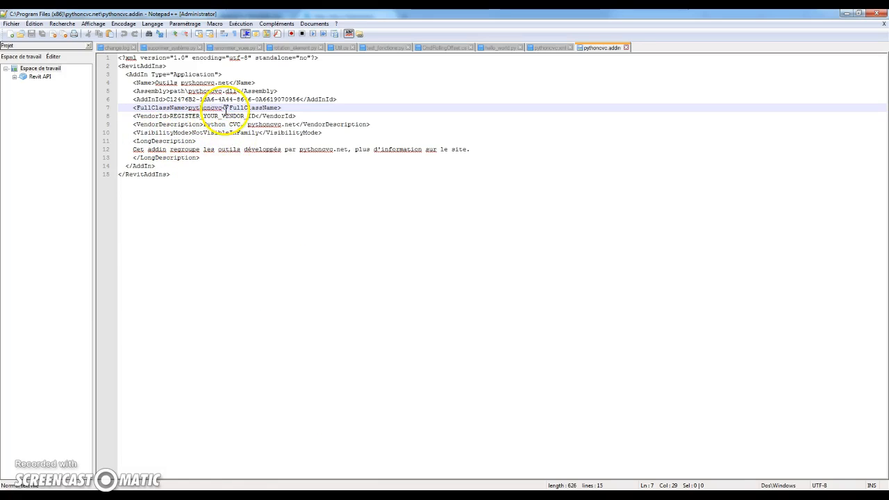
# Step: Review the VendorId, VendorDescription, VisibilityMode and LongDescription tags in pythoncvc.addin
pyautogui.moveTo(134, 116); pyautogui.dragTo(287, 125)
pyautogui.click(160, 131)
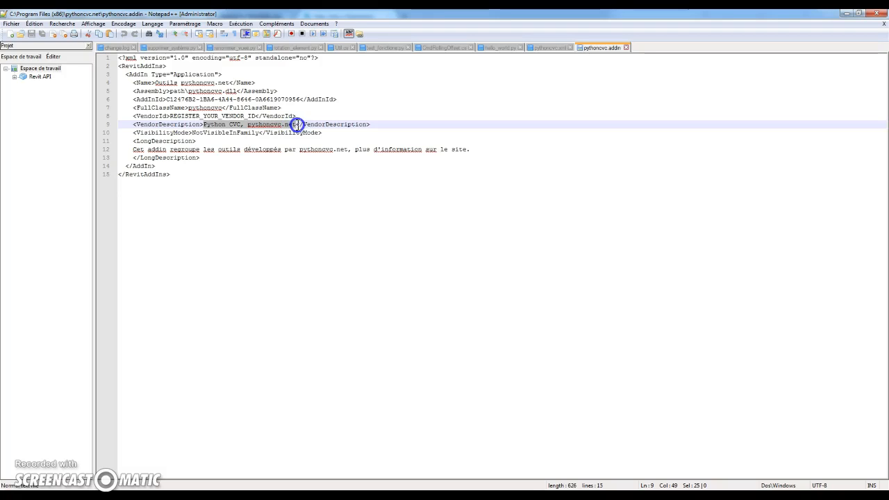
pyautogui.click(196, 149)
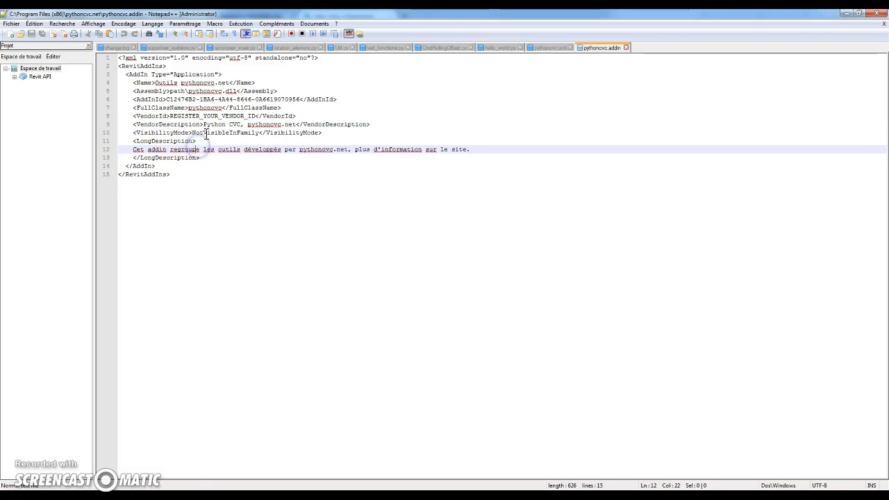
pyautogui.click(207, 132)
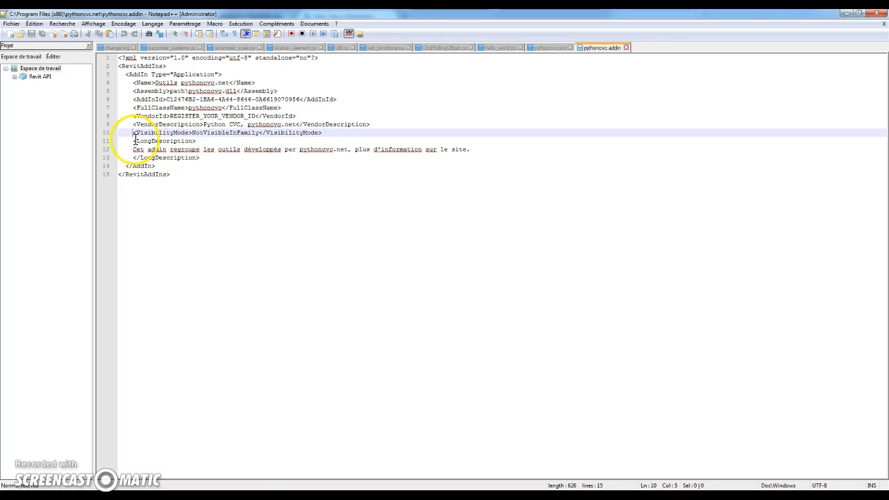
pyautogui.moveTo(135, 141); pyautogui.dragTo(219, 156)
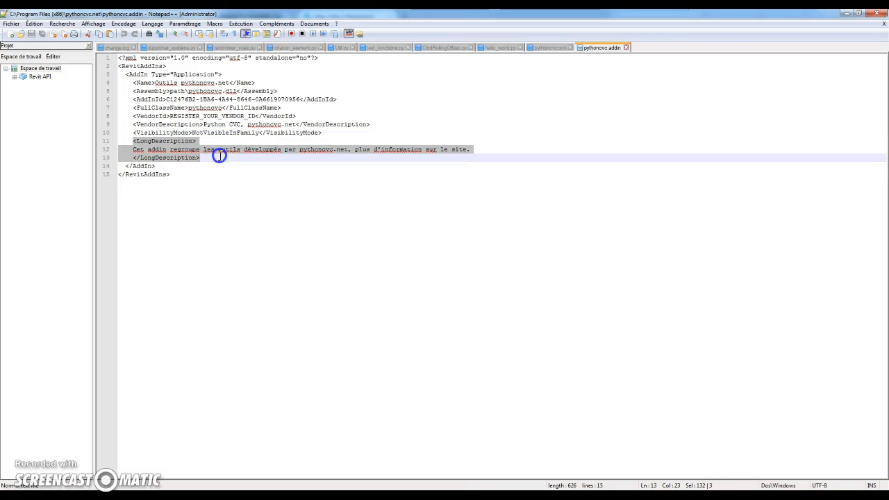
pyautogui.click(398, 151)
pyautogui.moveTo(476, 150); pyautogui.dragTo(143, 150)
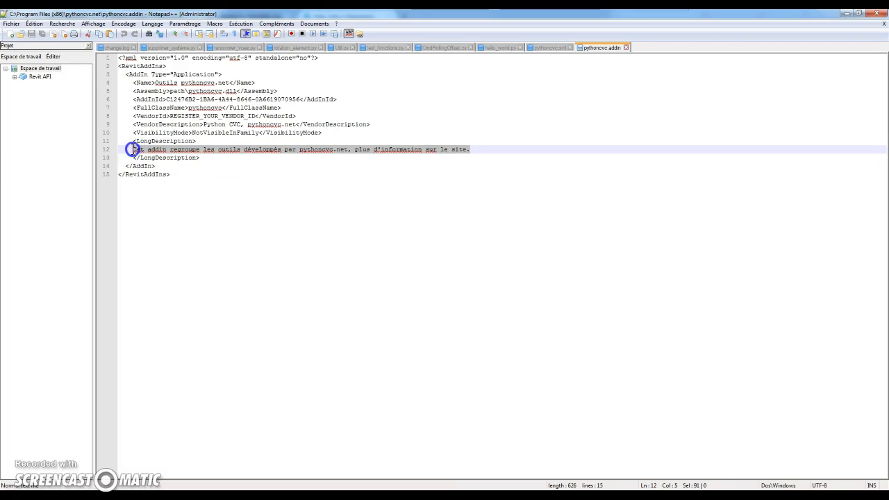
pyautogui.click(471, 150)
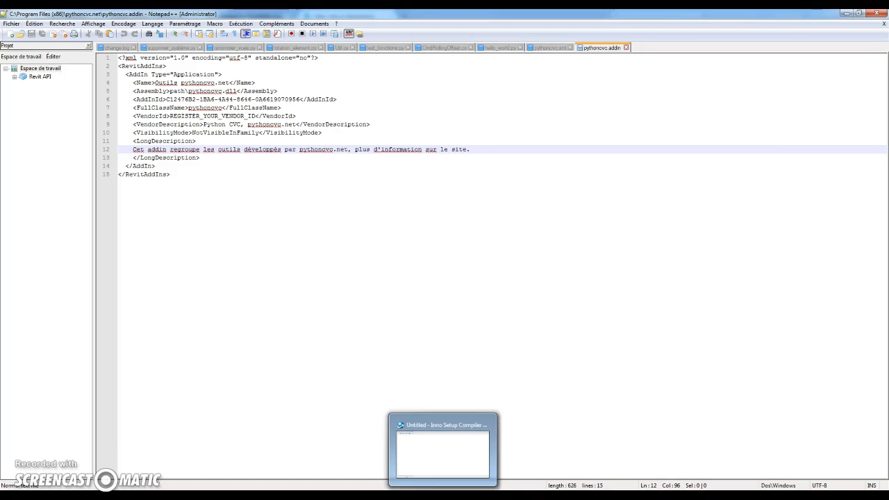
# Step: Switch to Inno Setup Compiler, start a new script file using the Script Wizard and continue past the wizard's welcome page
pyautogui.click(444, 495)
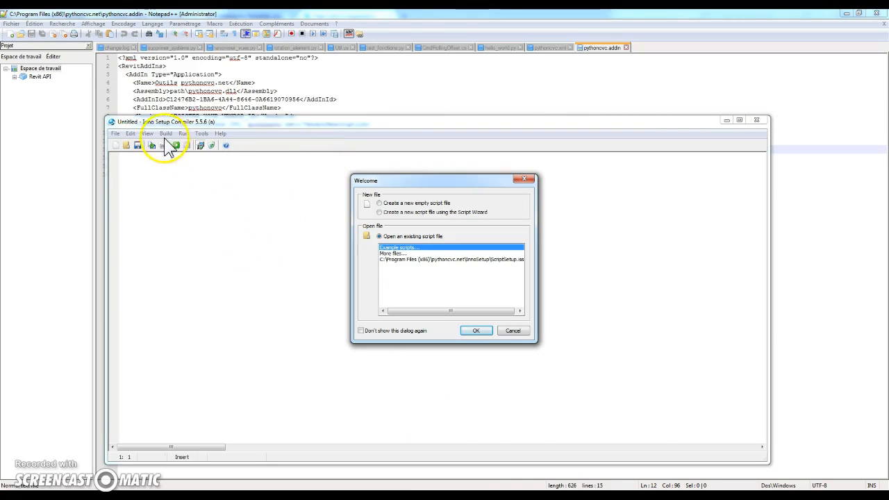
pyautogui.moveTo(438, 184); pyautogui.dragTo(376, 198)
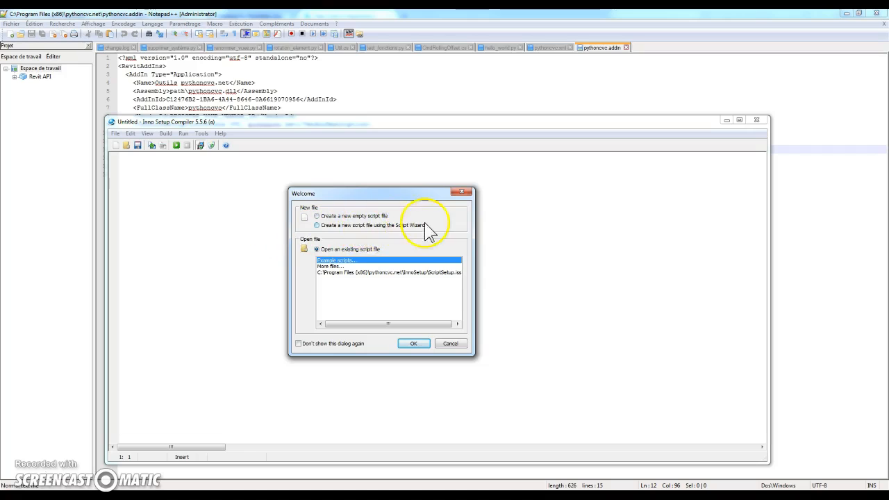
pyautogui.click(359, 226)
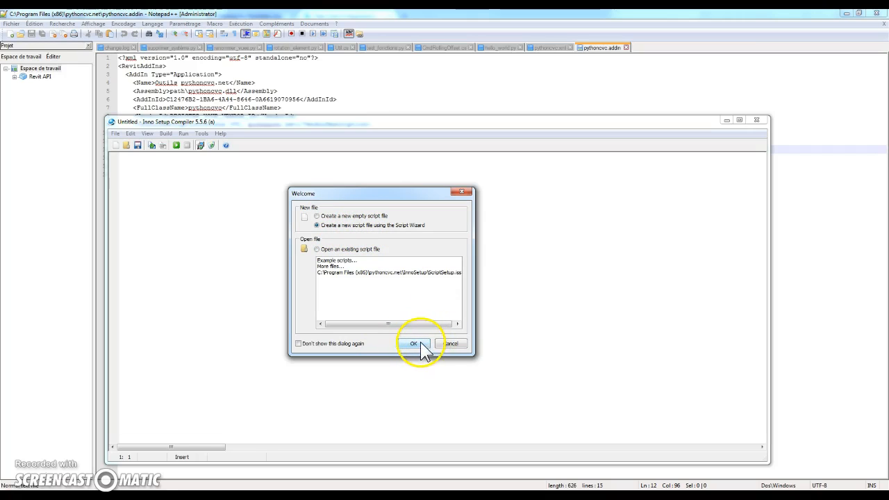
pyautogui.click(415, 344)
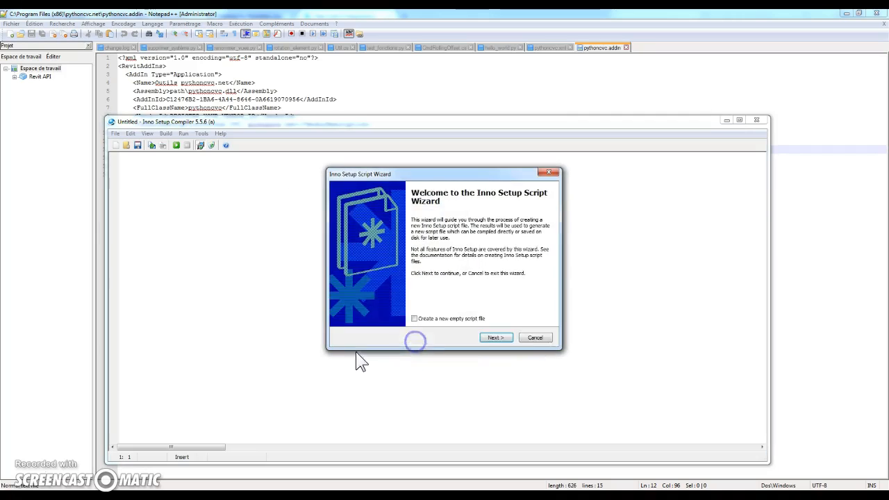
pyautogui.click(501, 338)
# Step: Review the application name, version, publisher and website, and continue with the default application information
pyautogui.moveTo(450, 182); pyautogui.dragTo(346, 192)
pyautogui.click(302, 239)
pyautogui.moveTo(302, 240); pyautogui.dragTo(180, 237)
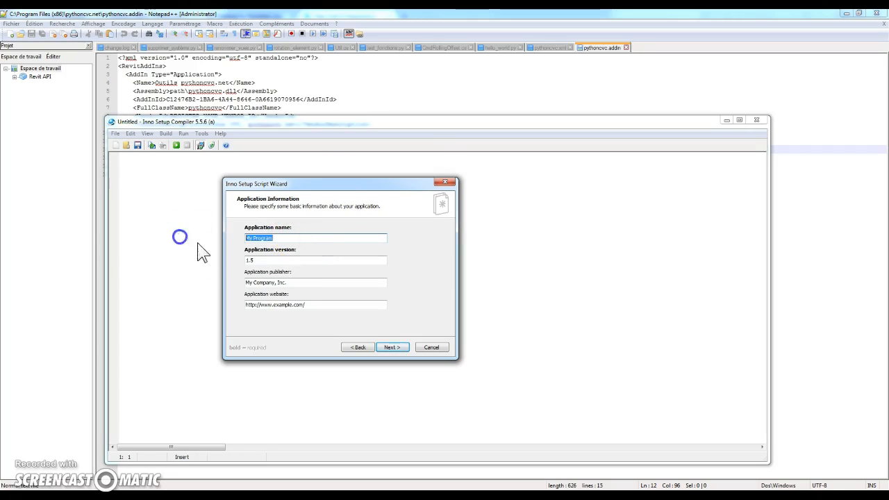
pyautogui.moveTo(278, 260); pyautogui.dragTo(137, 250)
pyautogui.click(312, 285)
pyautogui.moveTo(312, 284); pyautogui.dragTo(148, 271)
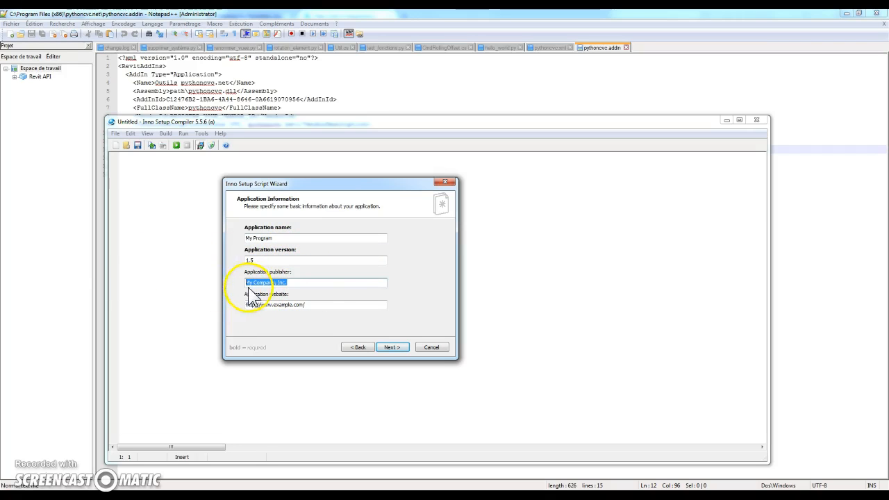
pyautogui.moveTo(354, 304); pyautogui.dragTo(159, 292)
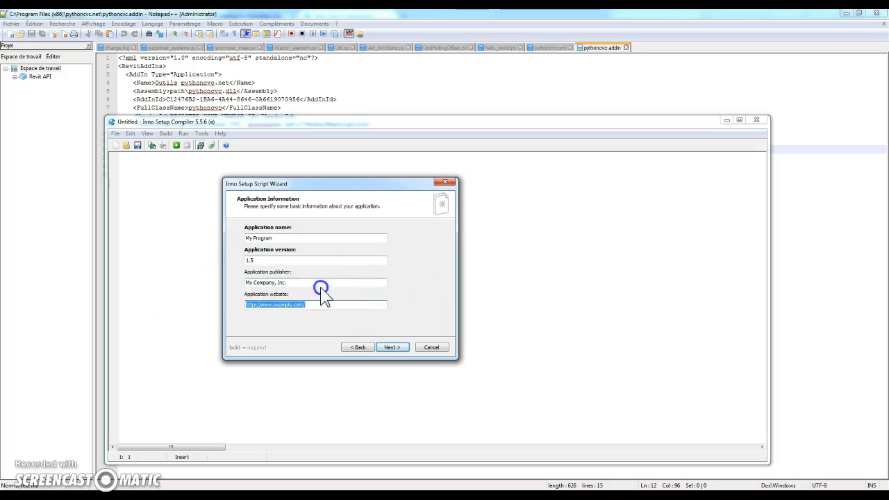
pyautogui.moveTo(333, 284); pyautogui.dragTo(209, 285)
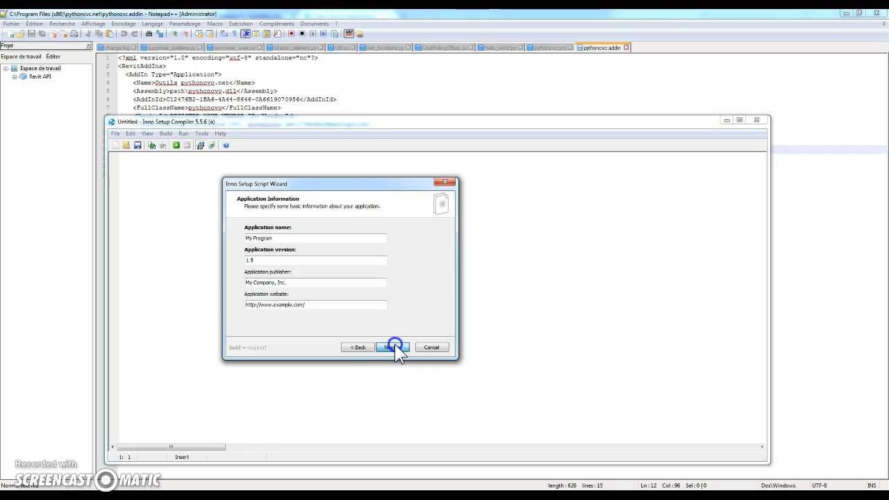
pyautogui.click(393, 346)
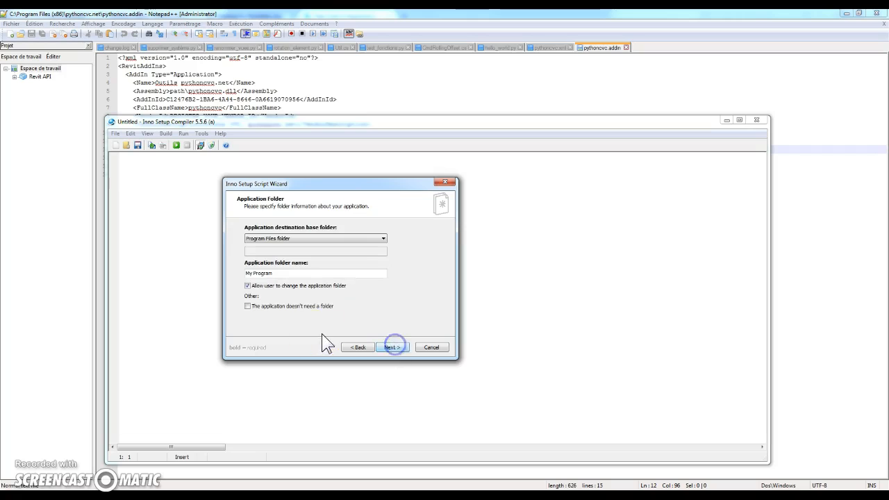
# Step: Keep the Program Files folder as destination base and My Program as application folder name, and continue to the application files
pyautogui.click(345, 238)
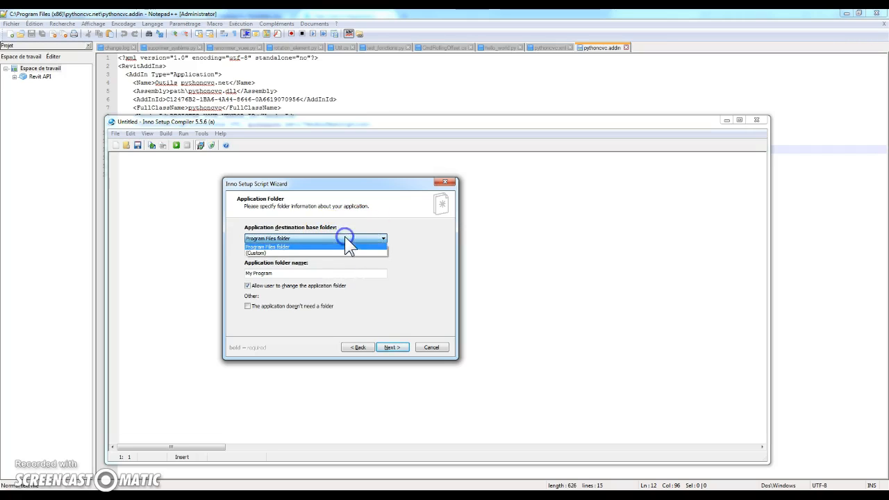
pyautogui.click(420, 236)
pyautogui.click(343, 275)
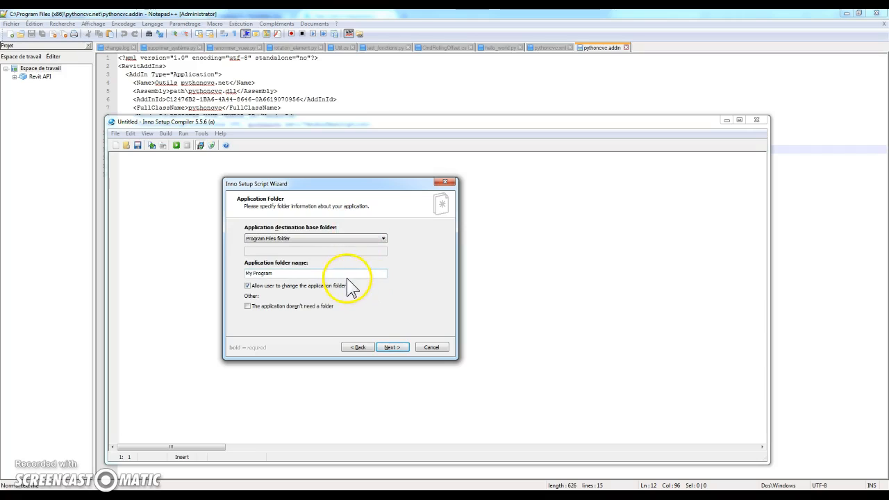
pyautogui.click(290, 276)
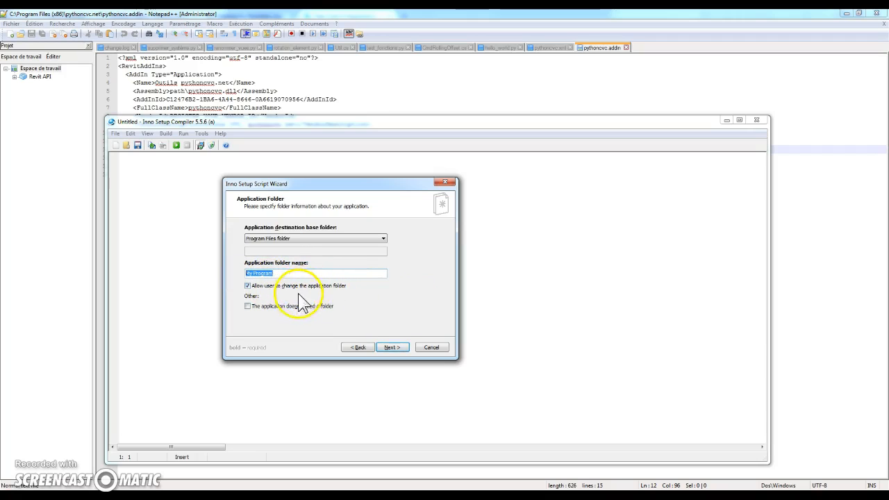
pyautogui.click(399, 347)
pyautogui.click(357, 346)
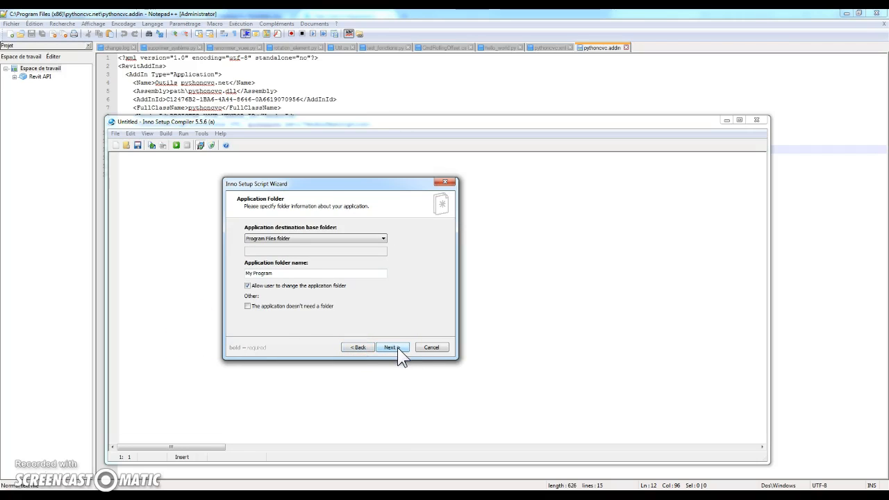
pyautogui.click(394, 349)
pyautogui.click(394, 348)
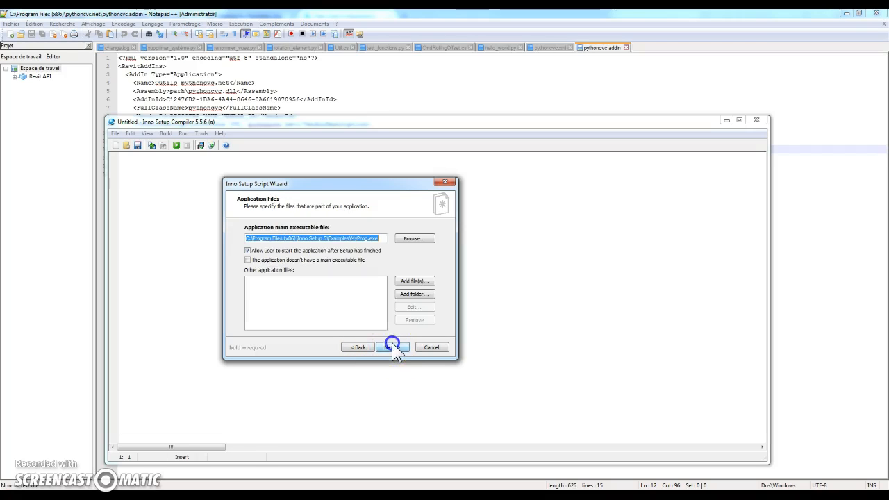
# Step: Specify that the application doesn't have a main executable file
pyautogui.click(385, 238)
pyautogui.moveTo(386, 239); pyautogui.dragTo(113, 246)
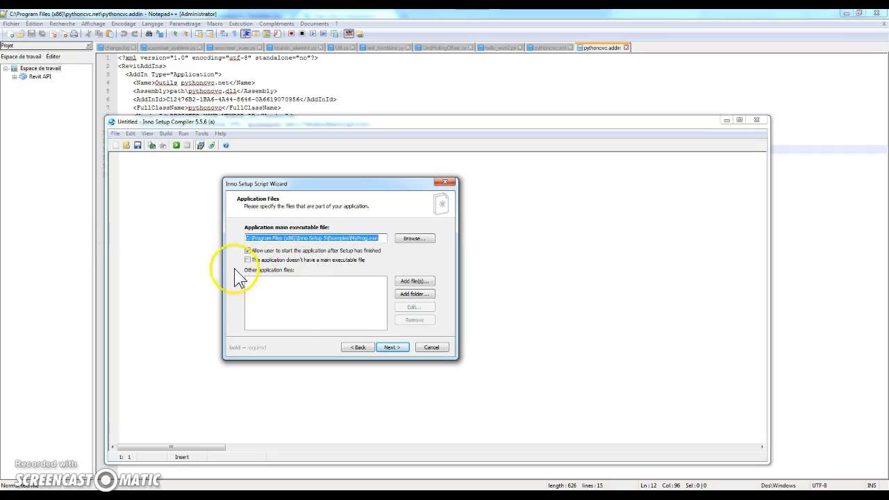
pyautogui.click(306, 260)
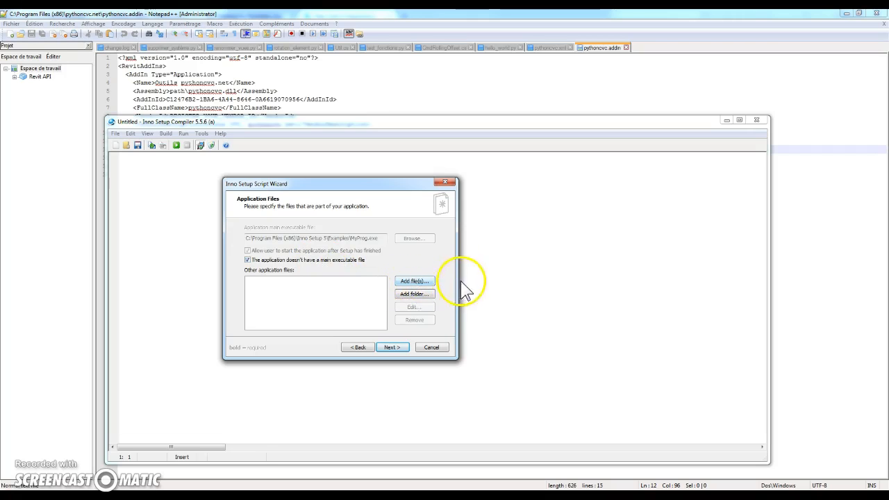
# Step: Add renommer_vues.py, rotation_element.py, supprimer_famille.py, supprimer_système.py and supprimer_type.py from the pythoncvc.net Sources folder to the application files
pyautogui.click(414, 281)
pyautogui.click(353, 274)
pyautogui.doubleClick(353, 274)
pyautogui.click(345, 254)
pyautogui.keyDown('shift'); pyautogui.click(354, 294); pyautogui.keyUp('shift')
pyautogui.click(589, 425)
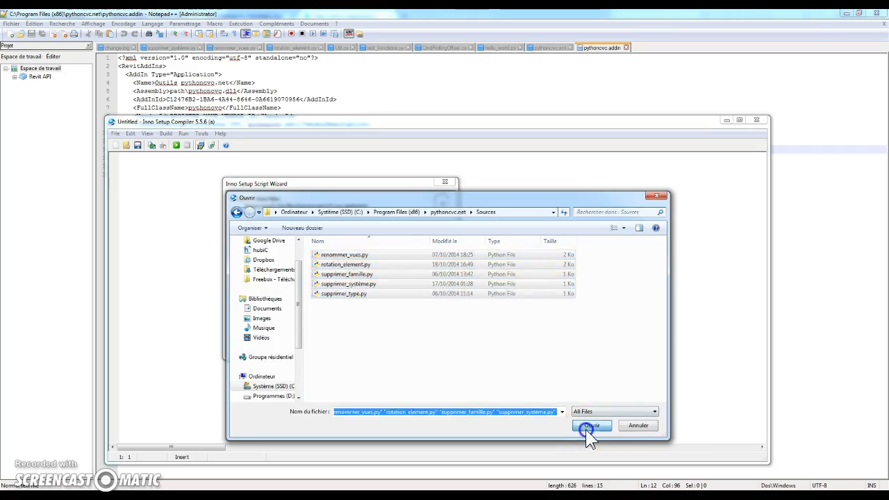
pyautogui.click(414, 326)
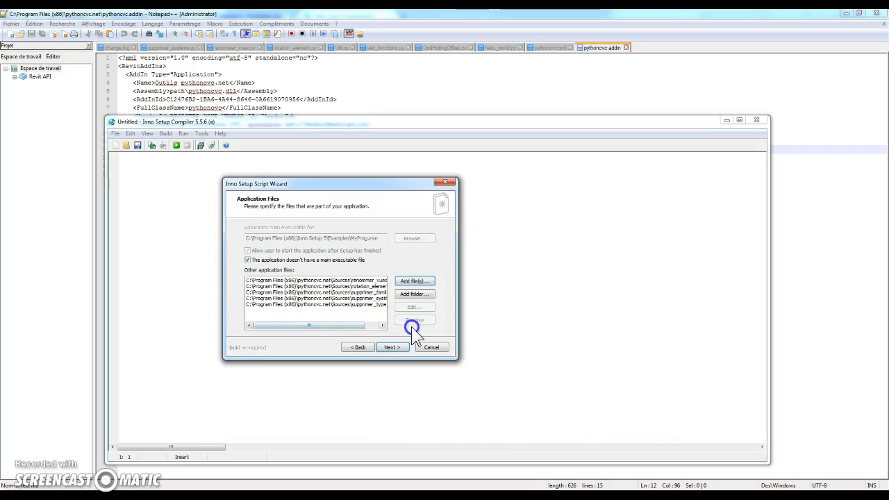
# Step: Keep My Program as the Start Menu folder name, leave the documentation files empty and continue to the setup languages
pyautogui.click(395, 348)
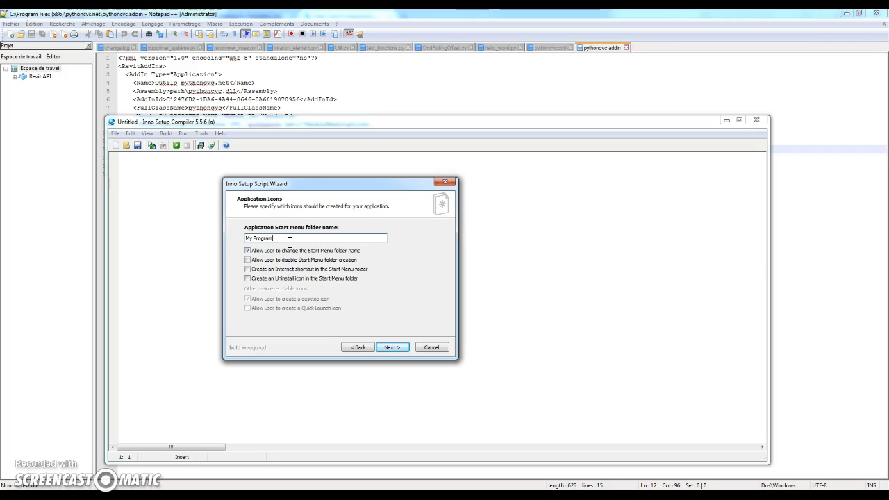
pyautogui.click(391, 347)
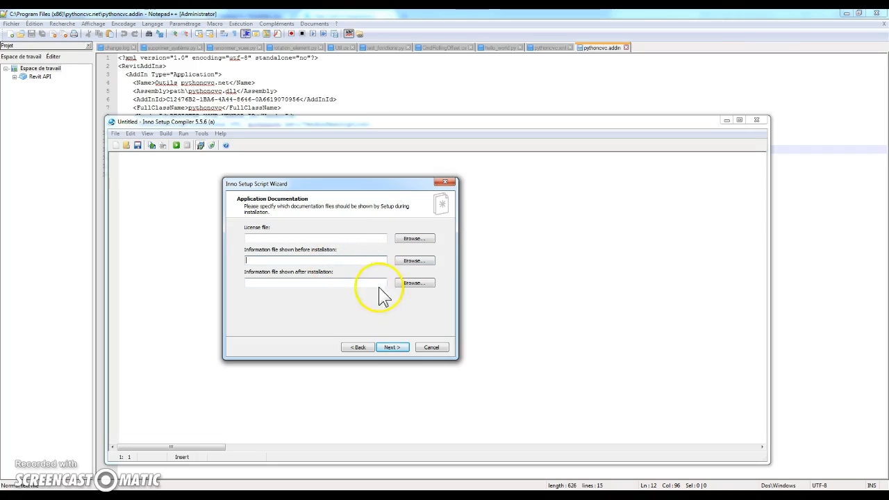
pyautogui.click(392, 348)
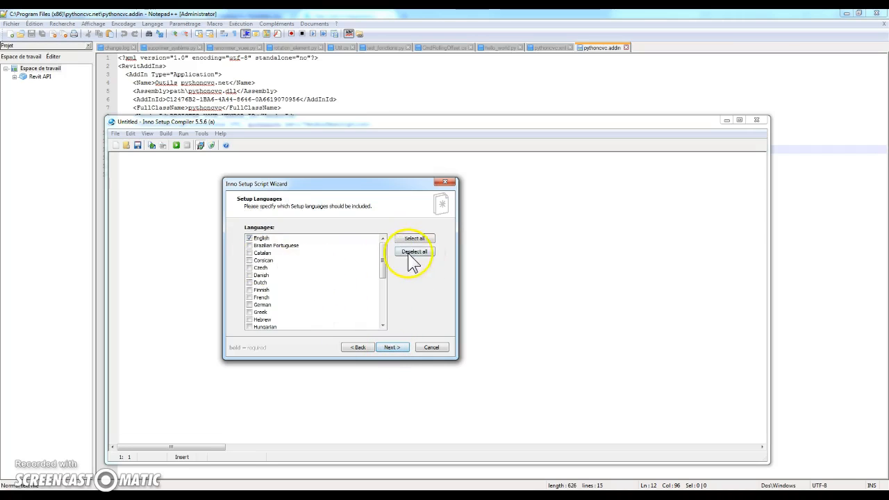
# Step: Include French alongside English as a setup language and continue to the compiler settings
pyautogui.moveTo(382, 253); pyautogui.dragTo(411, 233)
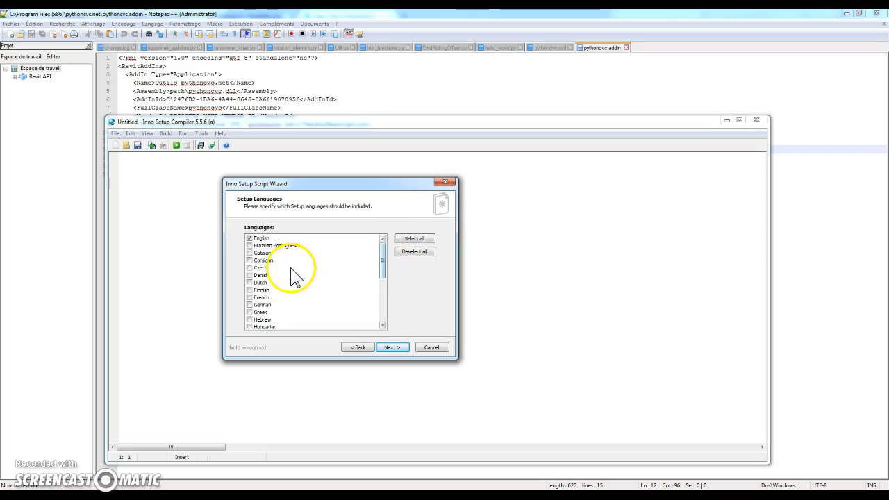
pyautogui.click(249, 298)
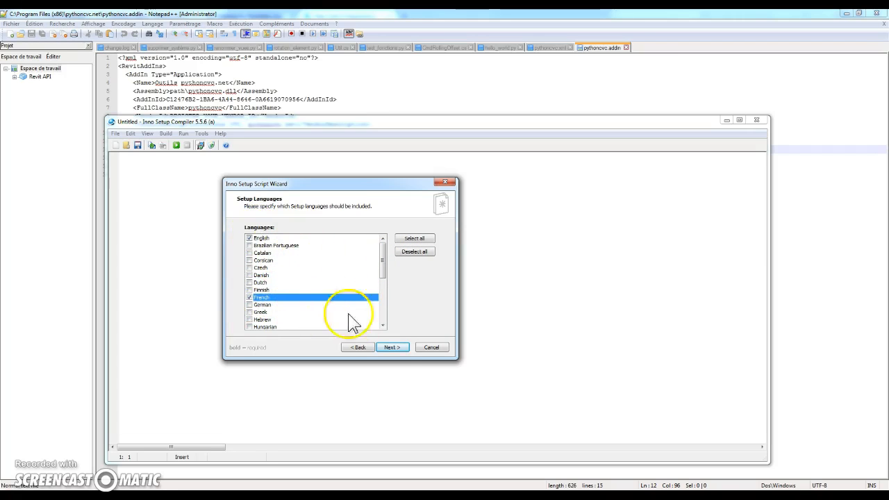
pyautogui.click(393, 347)
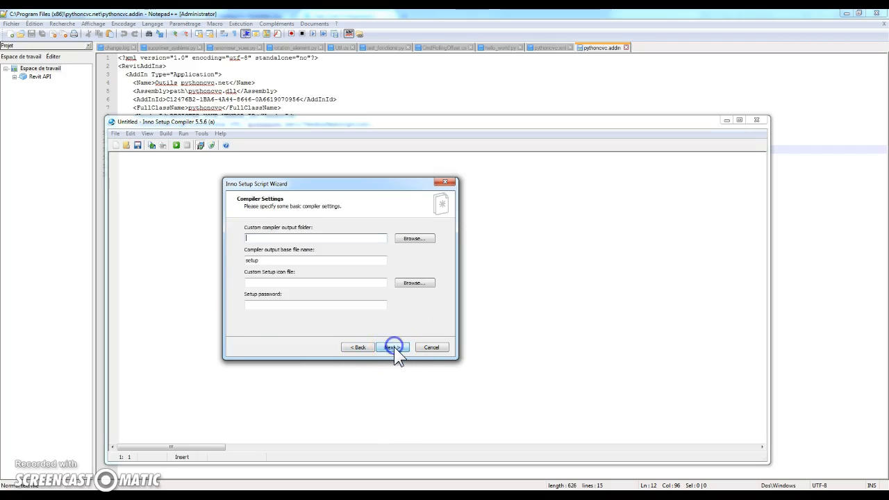
# Step: Keep setup as the compiler output base file name, leave the output folder, icon and password empty, and continue to the preprocessor page
pyautogui.click(291, 260)
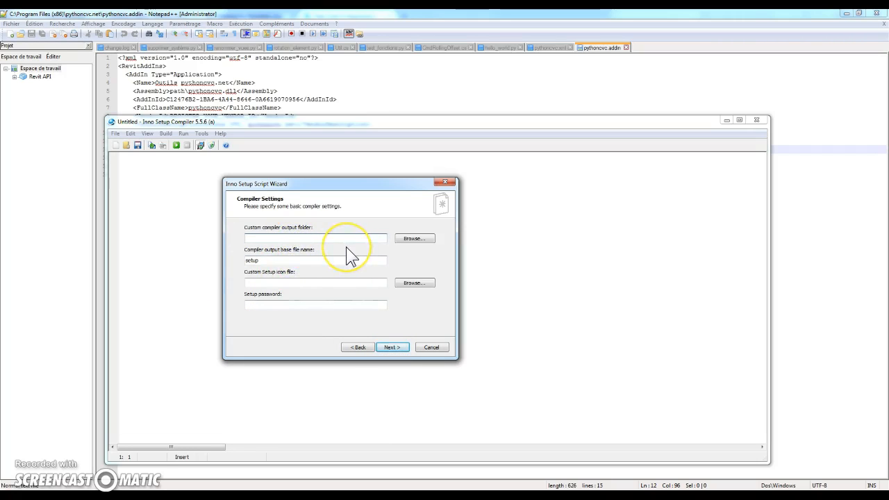
pyautogui.click(415, 239)
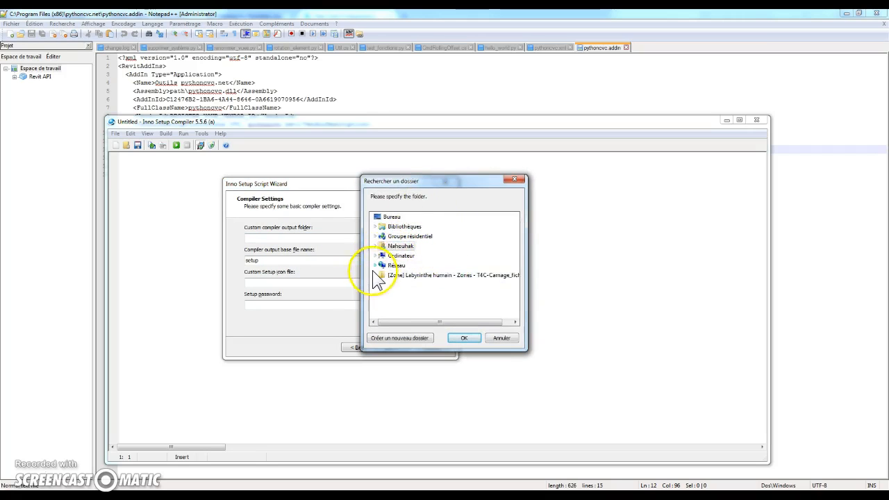
pyautogui.click(501, 338)
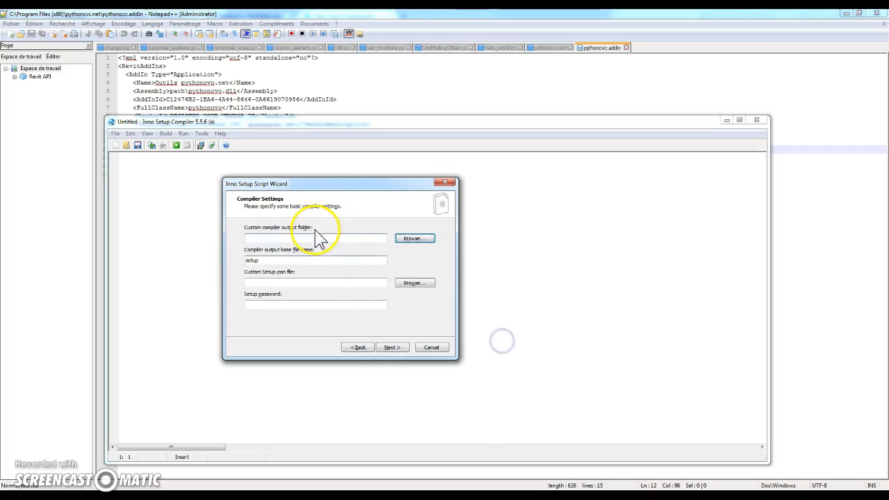
pyautogui.click(288, 261)
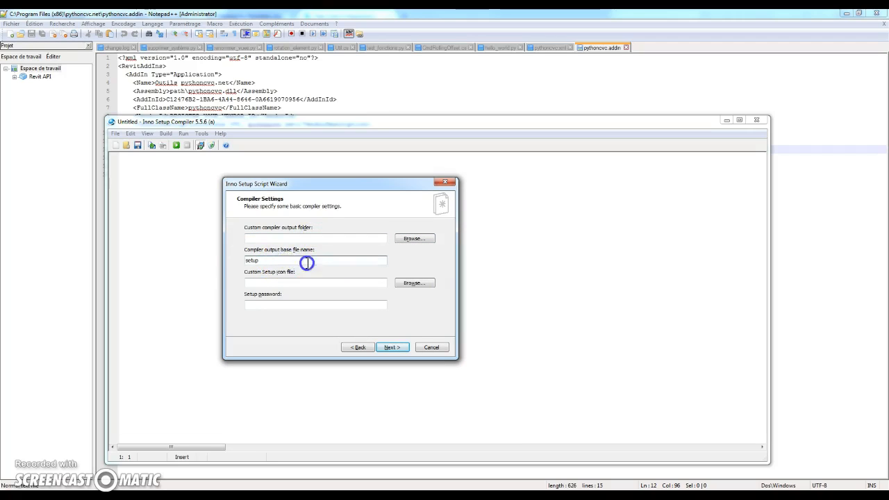
pyautogui.click(275, 261)
pyautogui.click(307, 283)
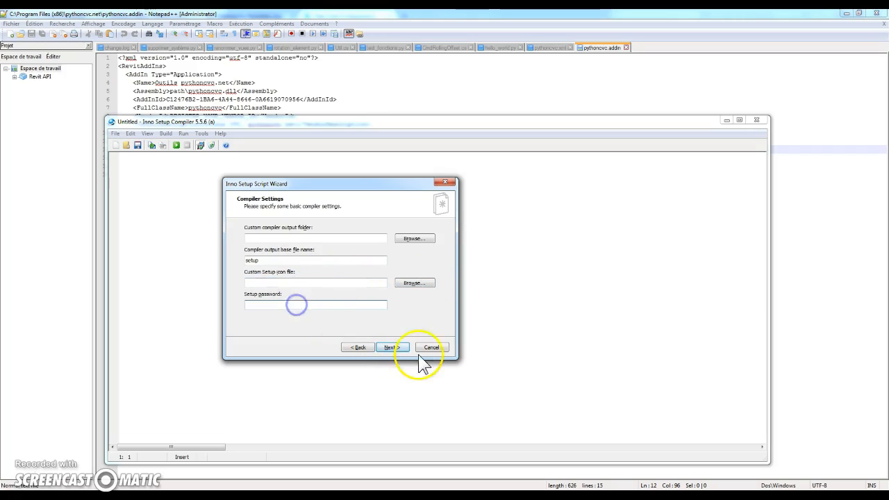
pyautogui.click(391, 347)
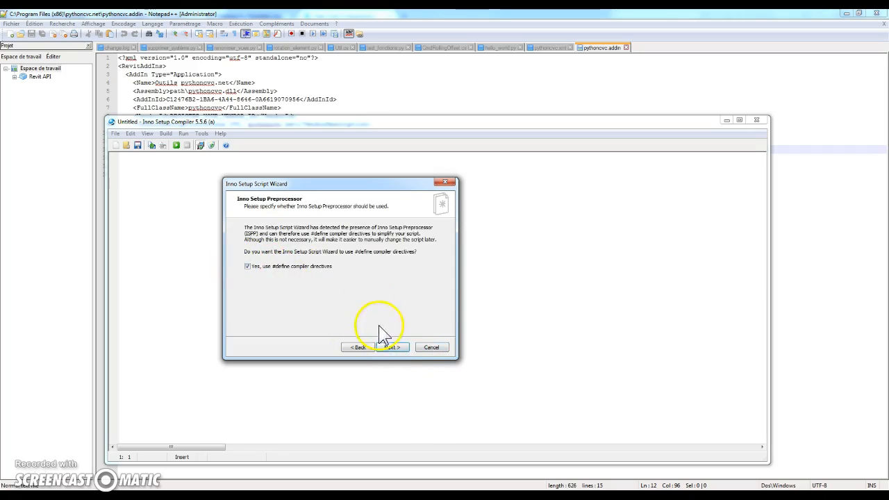
# Step: Keep the #define compiler directives, finish the wizard to generate the script, and decline compiling it
pyautogui.click(394, 347)
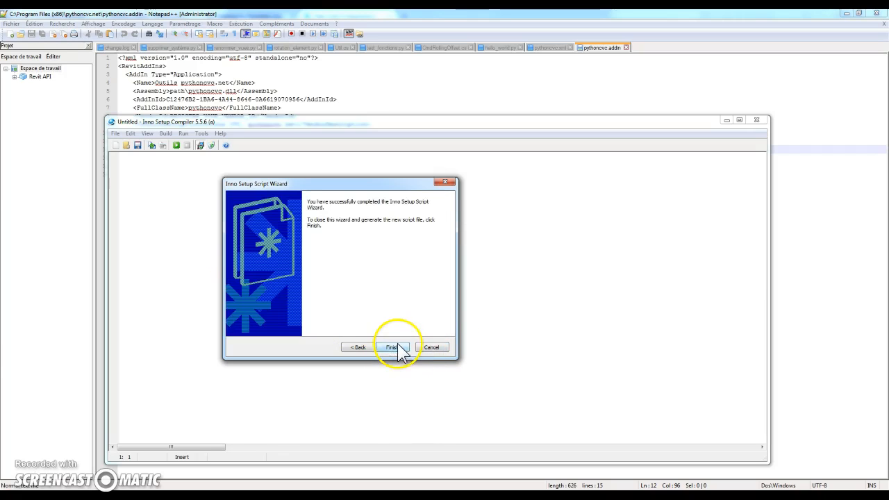
pyautogui.click(393, 347)
pyautogui.moveTo(455, 229); pyautogui.dragTo(403, 240)
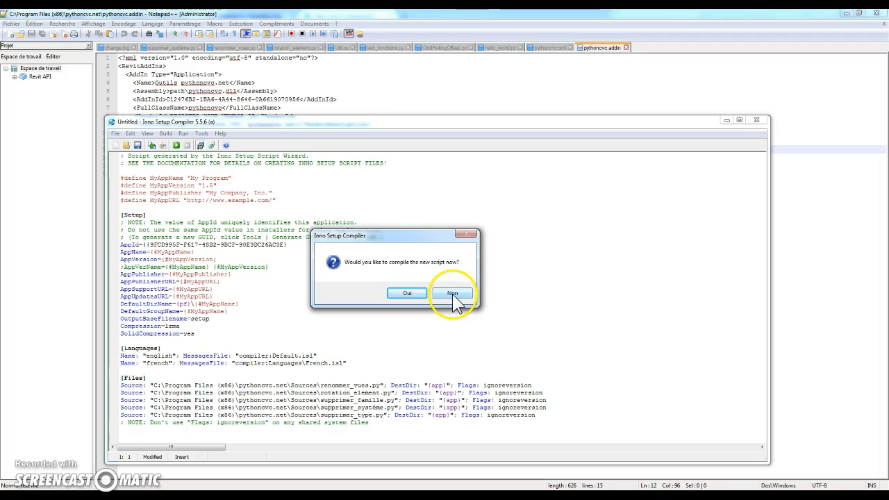
pyautogui.click(452, 294)
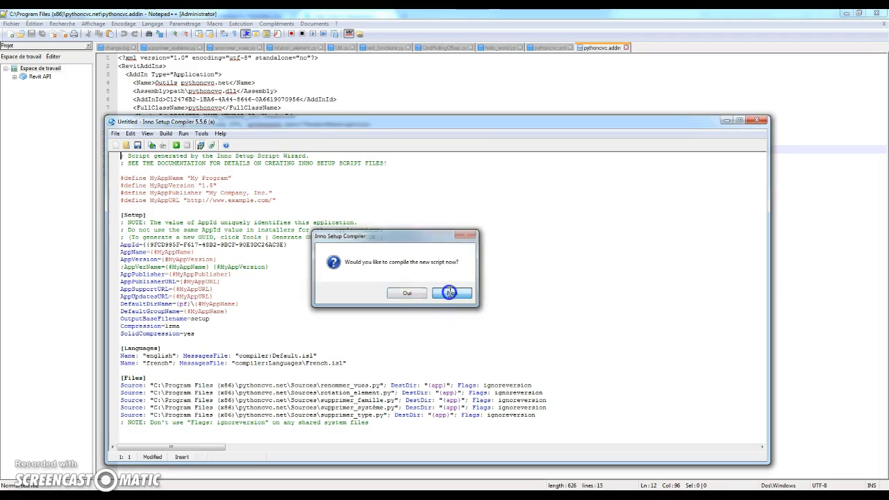
# Step: Maximize the generated script to view it, and close it without saving the changes
pyautogui.click(738, 121)
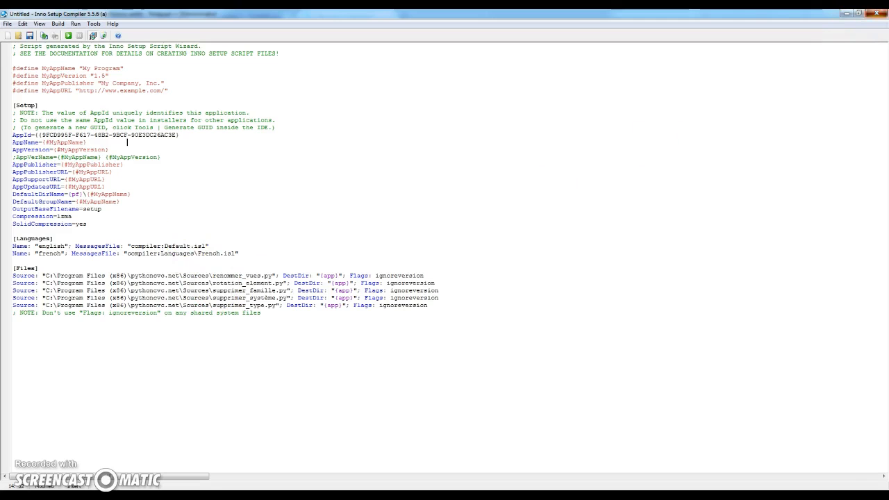
pyautogui.click(881, 13)
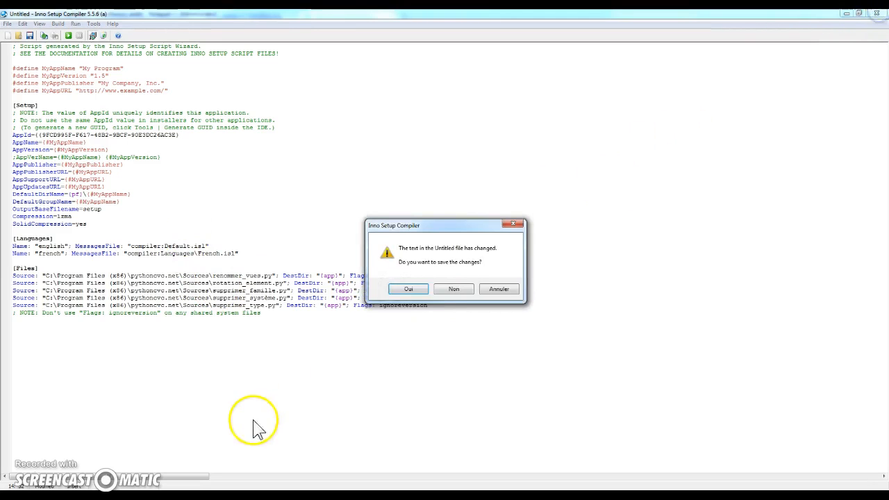
pyautogui.click(452, 293)
# Step: Switch to the pythoncvc.net folder in Windows Explorer and open ScriptSetup.iss from its InnoSetup subfolder
pyautogui.moveTo(34, 483)
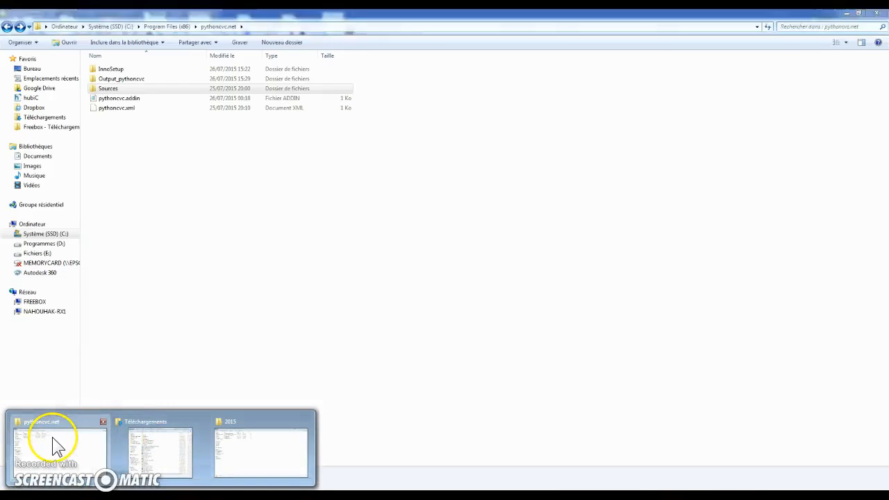
pyautogui.click(56, 447)
pyautogui.doubleClick(134, 70)
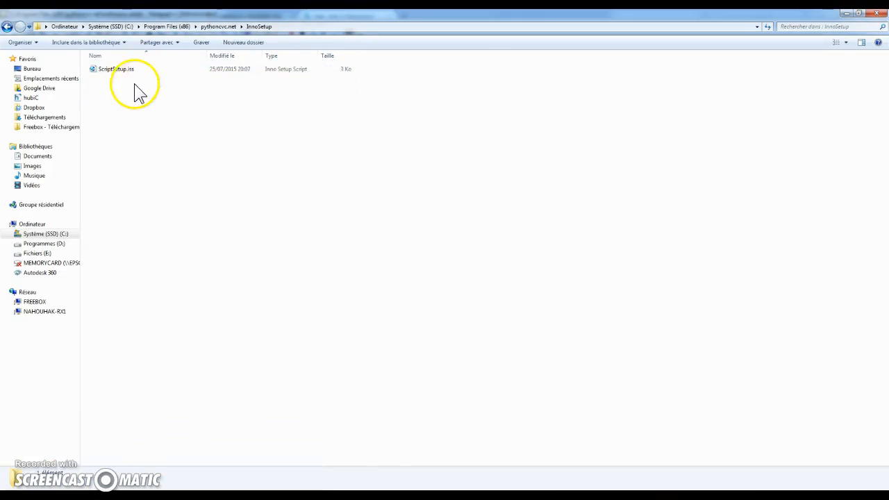
pyautogui.doubleClick(134, 71)
# Step: Review the MyAppName definition and set MyAppVersion to "2015.07"
pyautogui.click(231, 142)
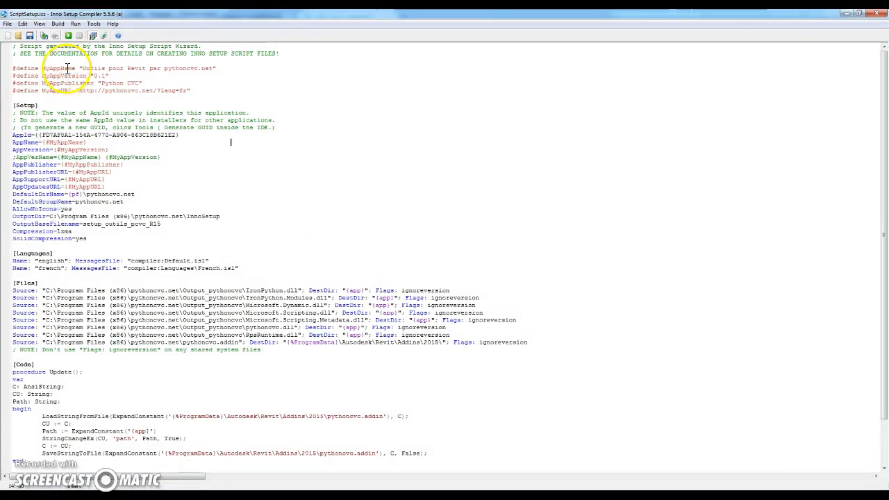
pyautogui.moveTo(80, 69); pyautogui.dragTo(219, 68)
pyautogui.click(195, 98)
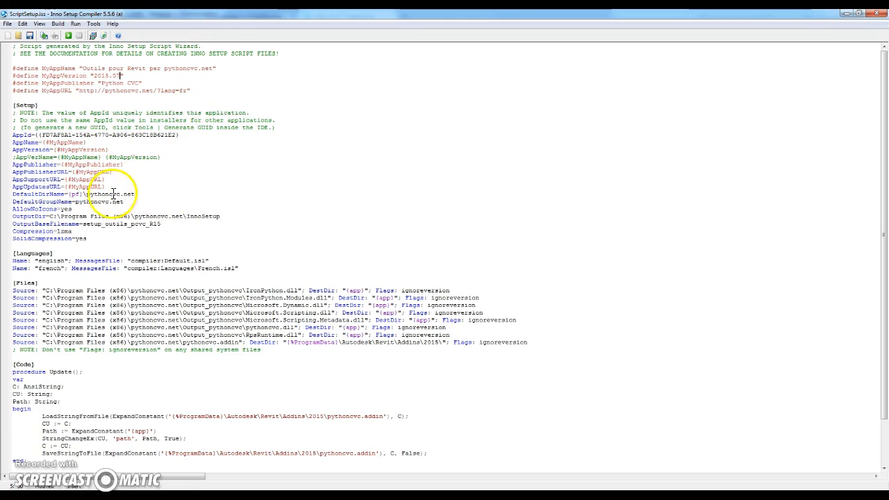
# Step: Examine the DefaultDirName, DefaultGroupName and output file settings in the Setup section
pyautogui.moveTo(20, 193); pyautogui.dragTo(66, 195)
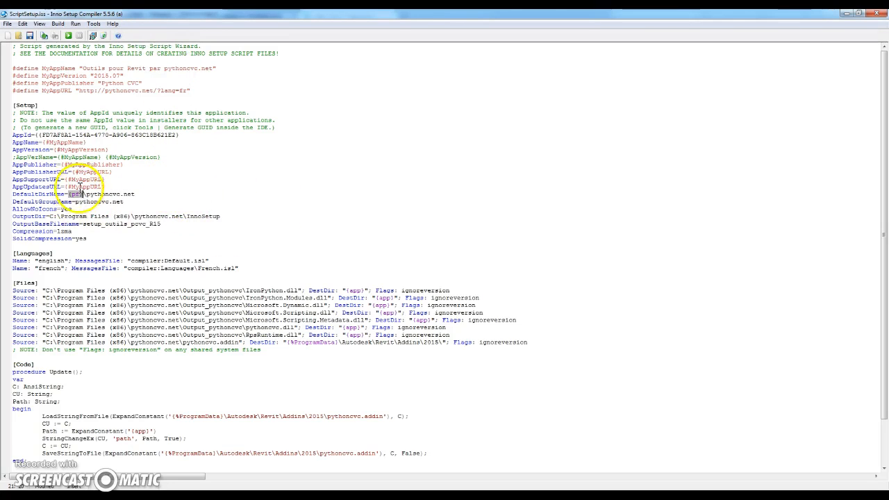
pyautogui.moveTo(84, 195); pyautogui.dragTo(75, 197)
pyautogui.moveTo(142, 197); pyautogui.dragTo(75, 202)
pyautogui.click(155, 206)
pyautogui.moveTo(147, 208); pyautogui.dragTo(30, 205)
pyautogui.click(126, 226)
pyautogui.scroll(-3, 168, 237)
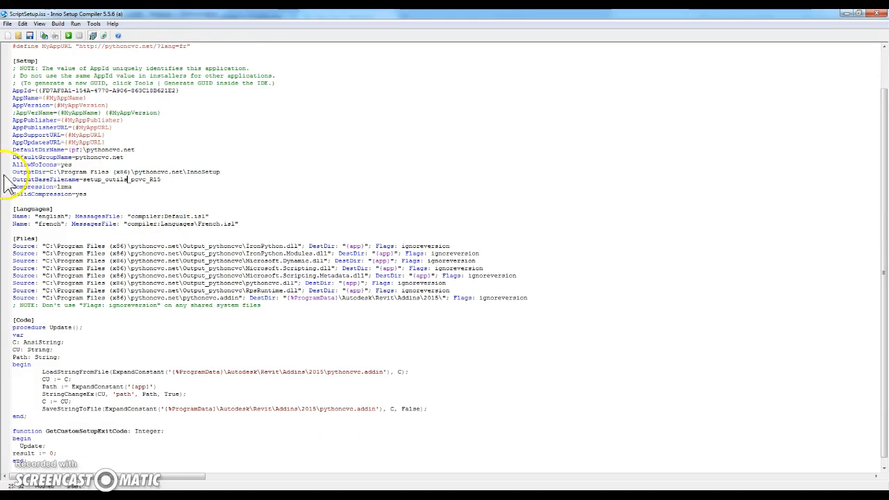
# Step: Examine the source files and their destination directories in the Files section, including the ProgramData destination of pythoncvc.addin
pyautogui.moveTo(12, 238); pyautogui.dragTo(562, 289)
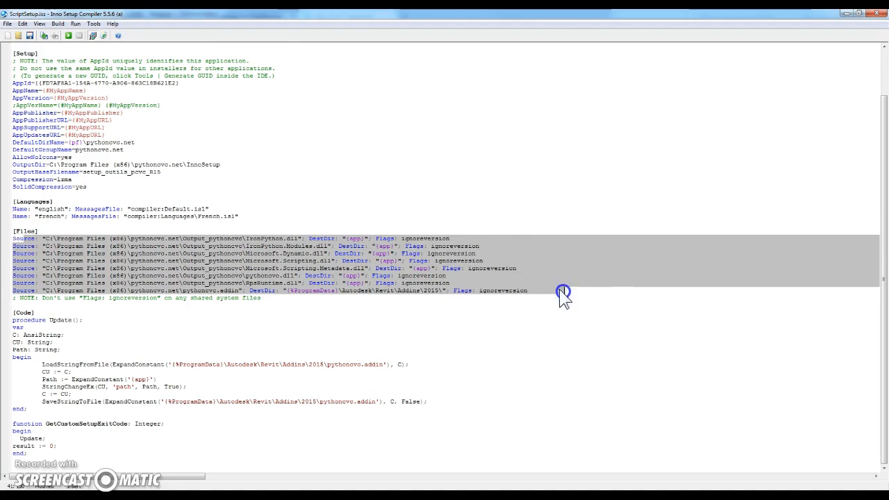
pyautogui.click(401, 254)
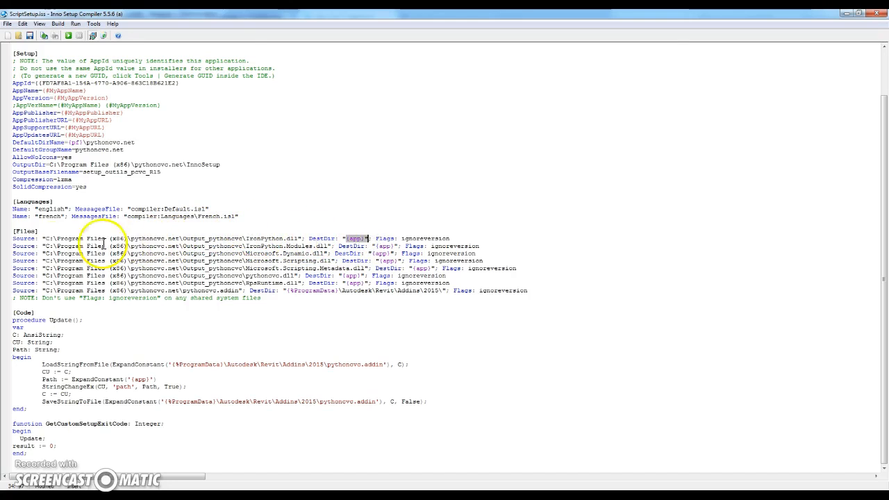
pyautogui.moveTo(206, 245); pyautogui.dragTo(382, 253)
pyautogui.click(393, 252)
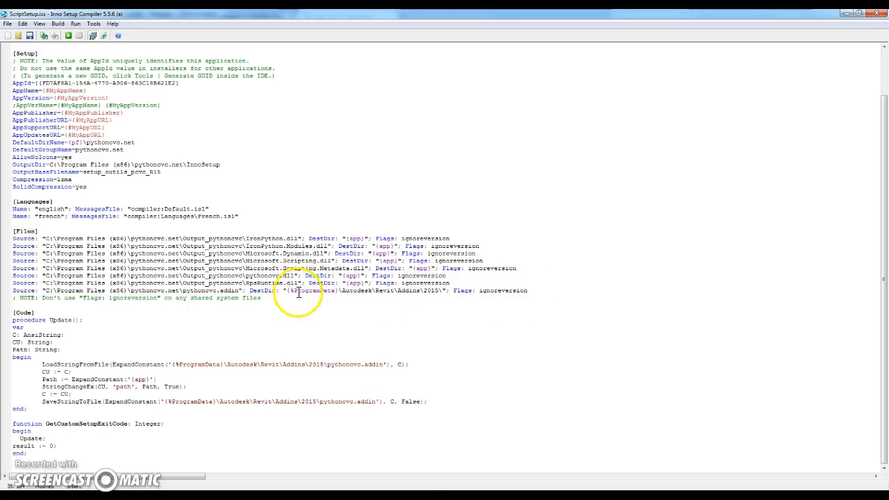
pyautogui.moveTo(350, 284); pyautogui.dragTo(365, 289)
pyautogui.click(286, 295)
pyautogui.click(297, 295)
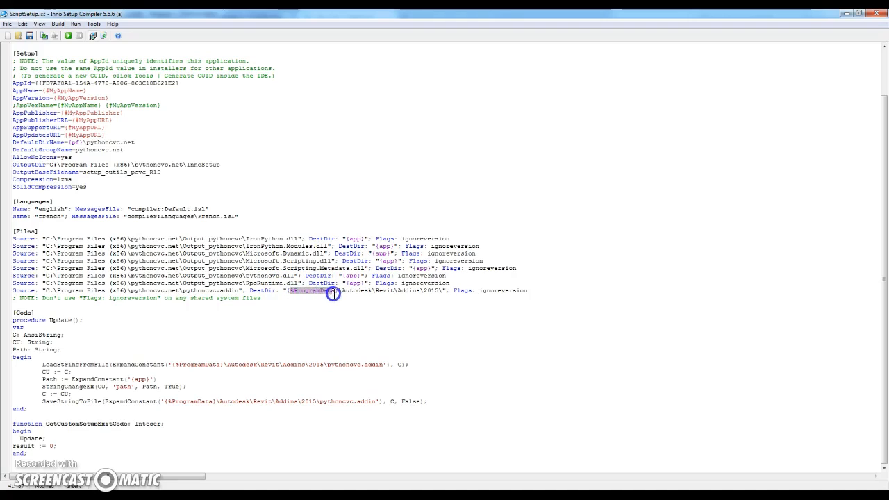
pyautogui.click(289, 291)
# Step: Switch to Notepad++ to check the path placeholder in the Assembly tag of pythoncvc.addin, and return to Inno Setup Compiler
pyautogui.click(270, 494)
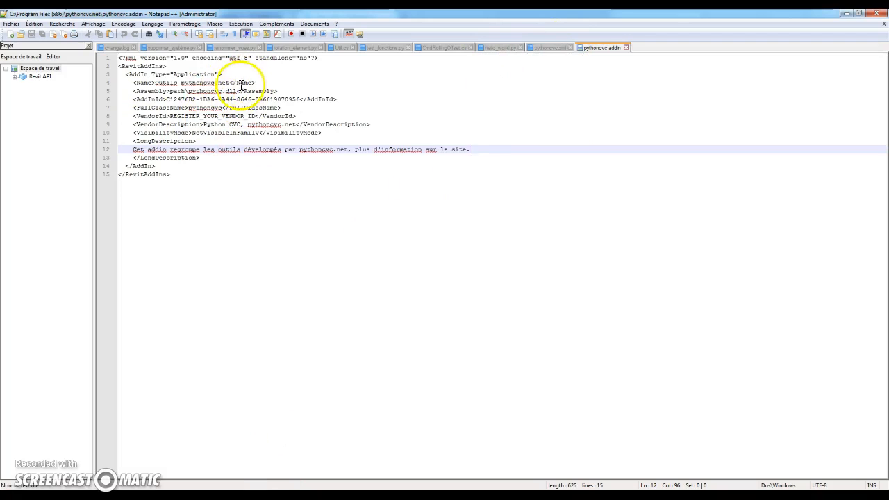
pyautogui.moveTo(175, 91); pyautogui.dragTo(185, 91)
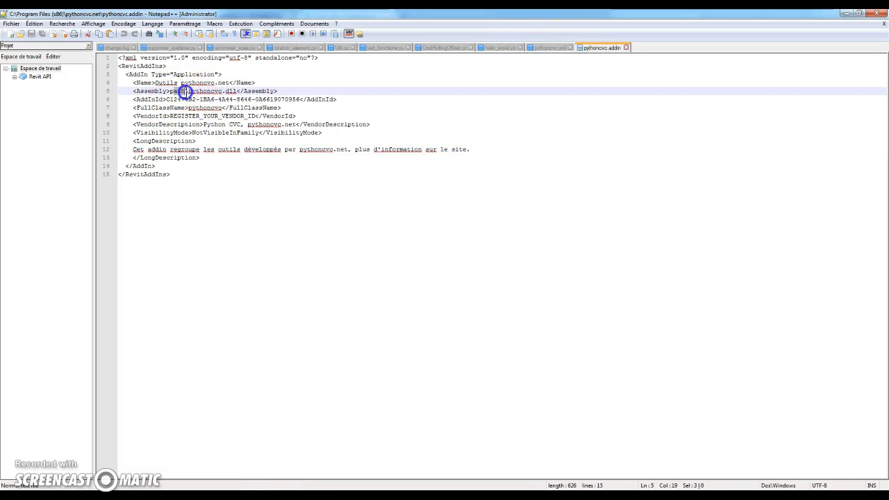
pyautogui.hotkey('alt', 'Tab')
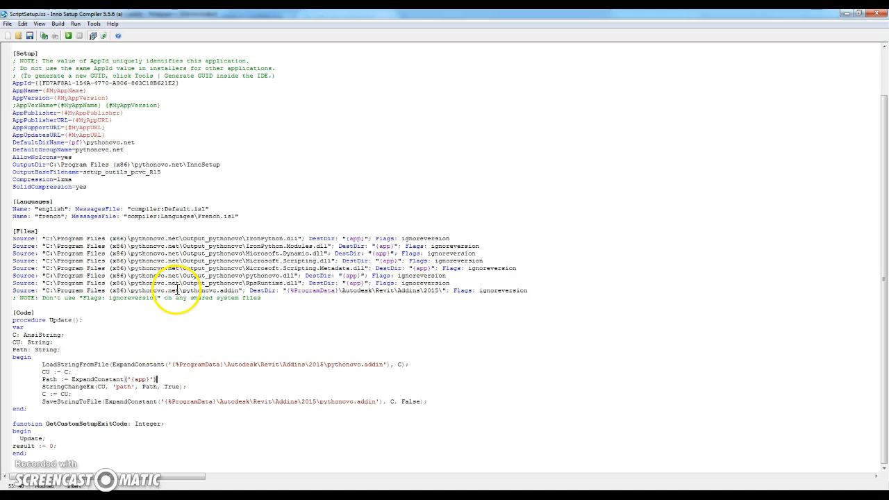
# Step: Compile and run the setup script, and bring up the InnoSetup output folder in a restored Windows Explorer window
pyautogui.click(69, 35)
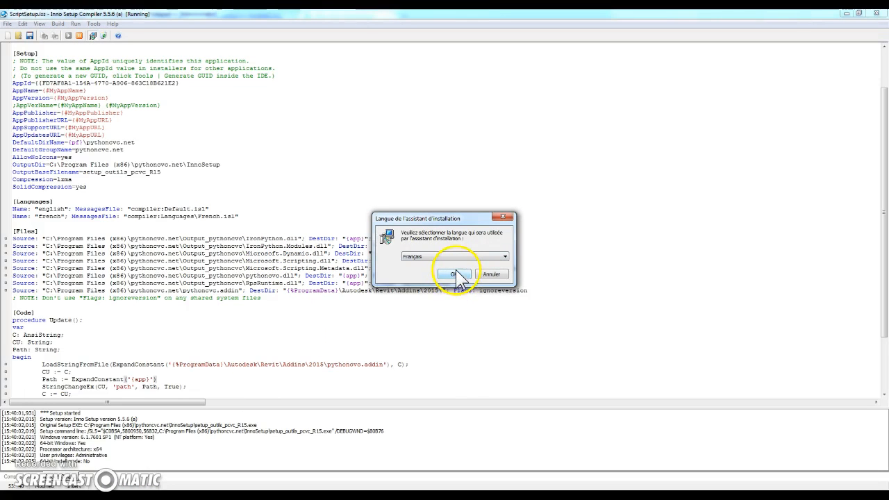
pyautogui.click(453, 273)
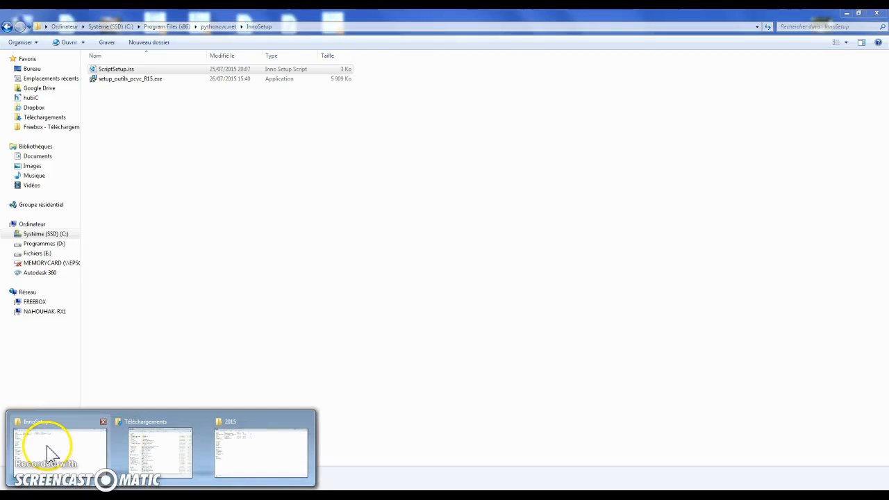
pyautogui.click(50, 452)
pyautogui.doubleClick(409, 14)
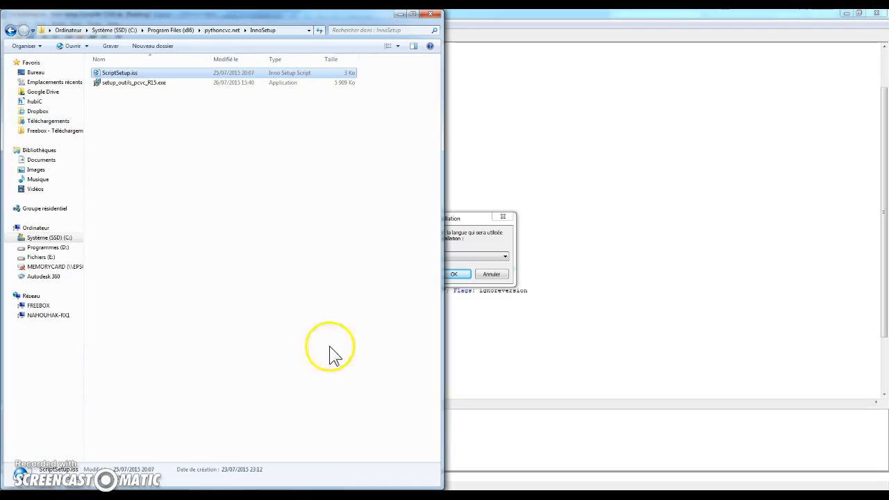
# Step: Place the Revit Addins 2015 folder window beside the InnoSetup one, and go up to the pythoncvc.net folder in the latter
pyautogui.moveTo(119, 457)
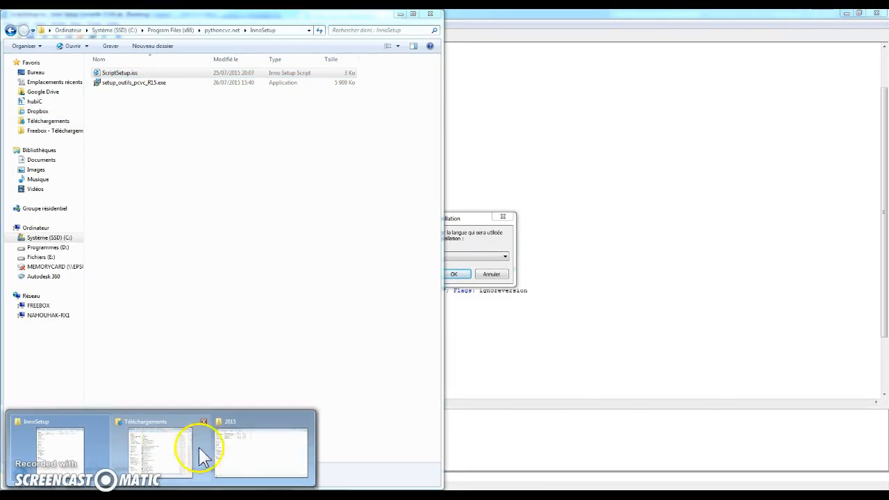
pyautogui.click(252, 456)
pyautogui.moveTo(401, 14); pyautogui.dragTo(885, 27)
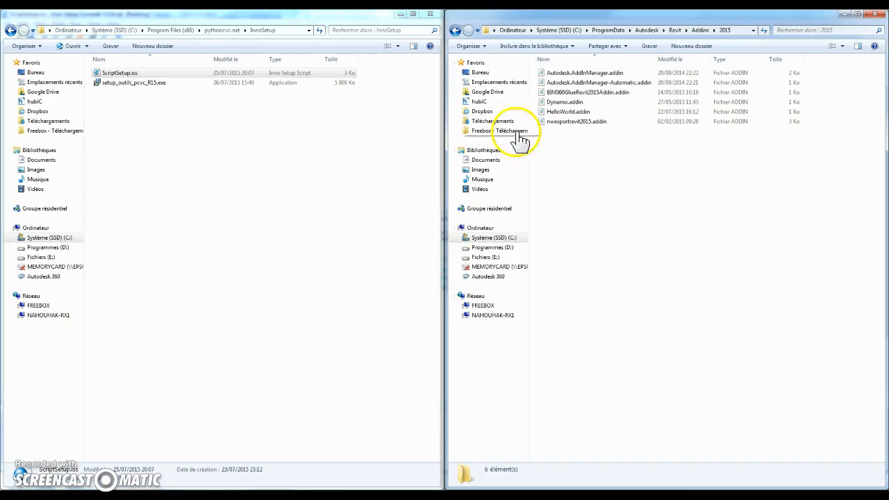
pyautogui.moveTo(440, 210); pyautogui.dragTo(327, 255)
pyautogui.click(363, 314)
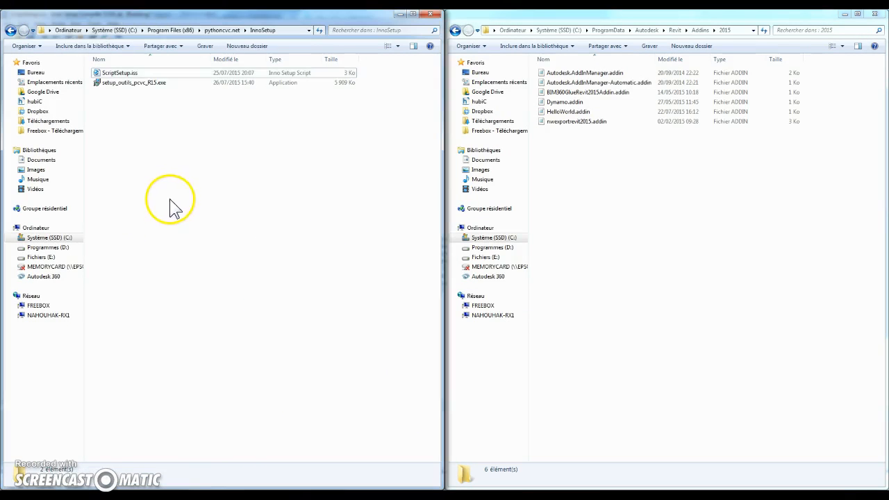
pyautogui.press('BackSpace')
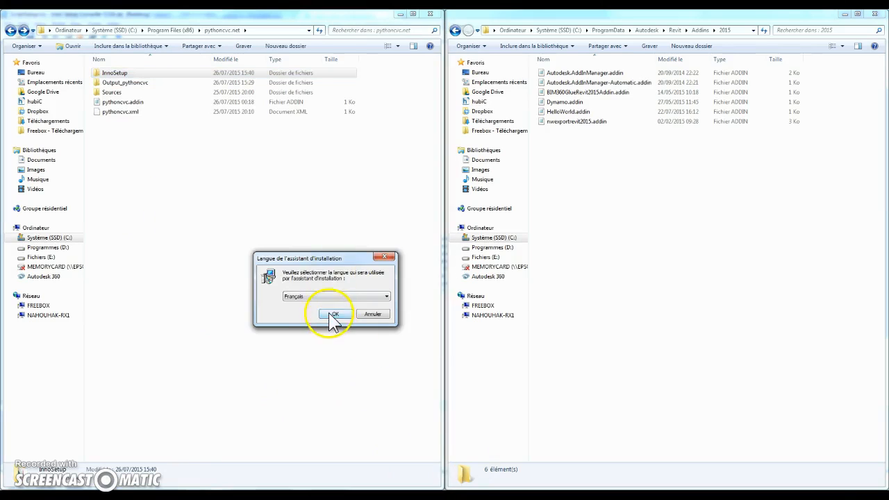
# Step: Install the Revit tools with the setup wizard into C:\Program Files (x86)\pythoncvc.net\test
pyautogui.click(334, 315)
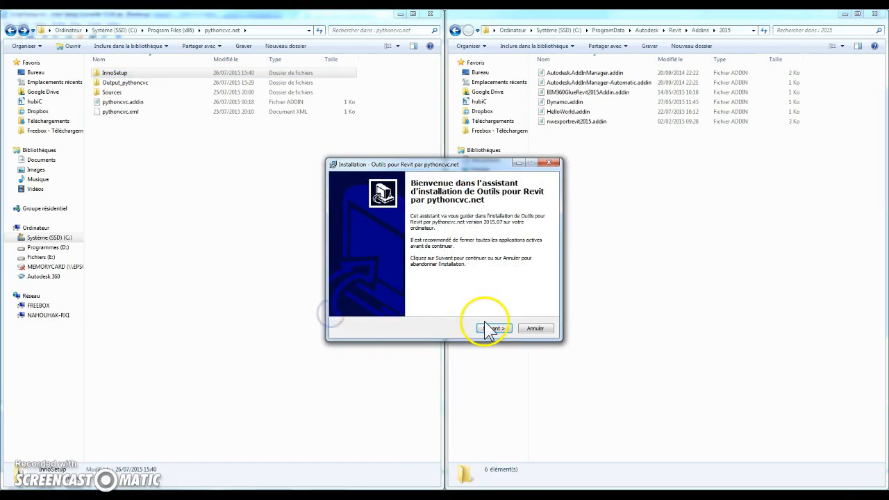
pyautogui.click(492, 328)
pyautogui.click(444, 249)
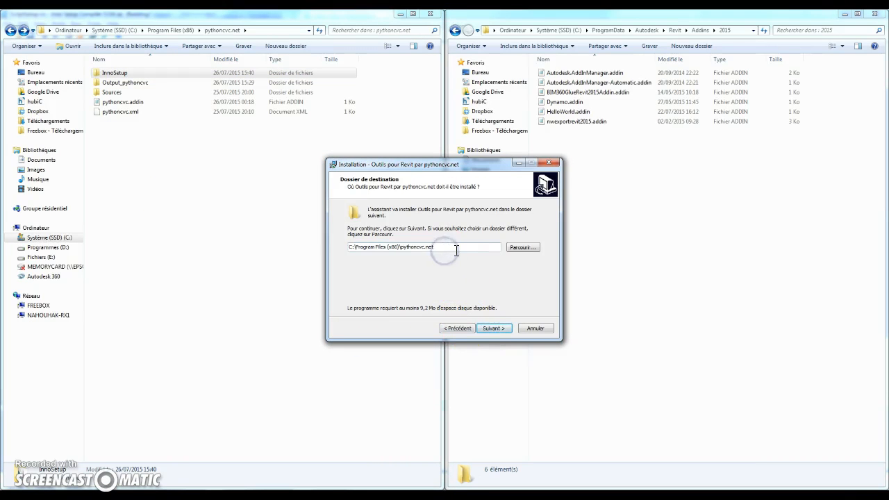
pyautogui.write('\\test')
pyautogui.click(507, 325)
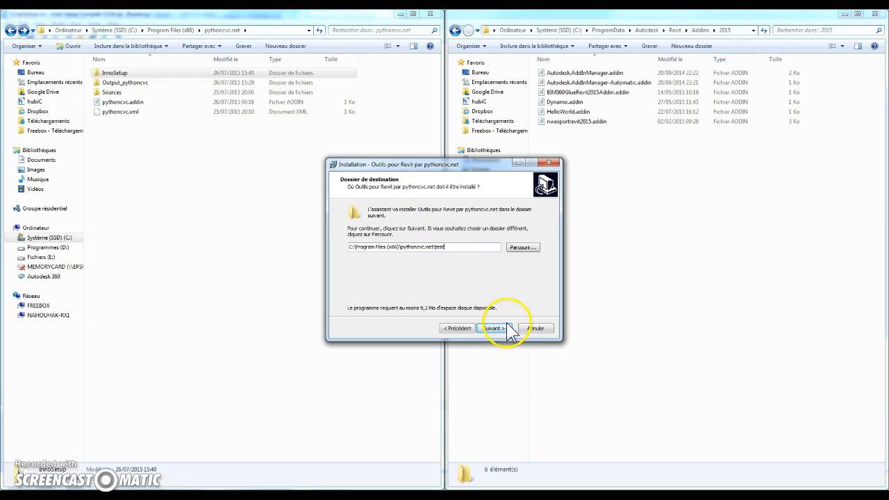
pyautogui.click(505, 334)
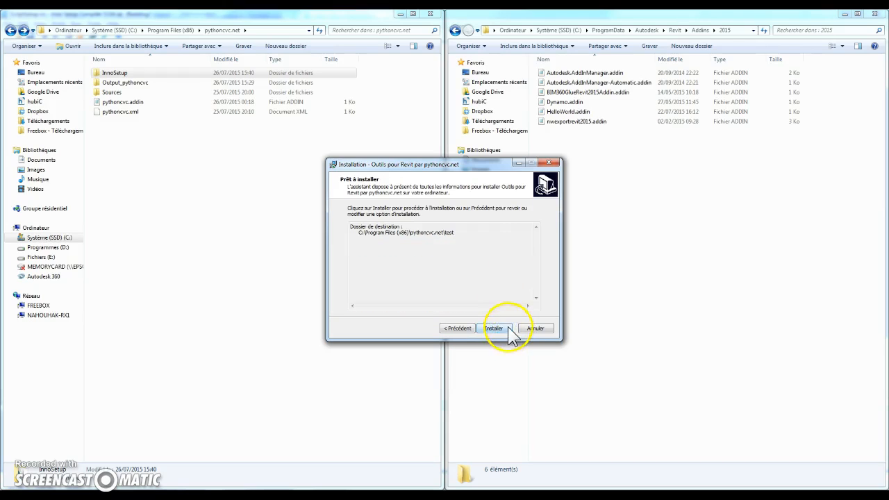
pyautogui.click(495, 328)
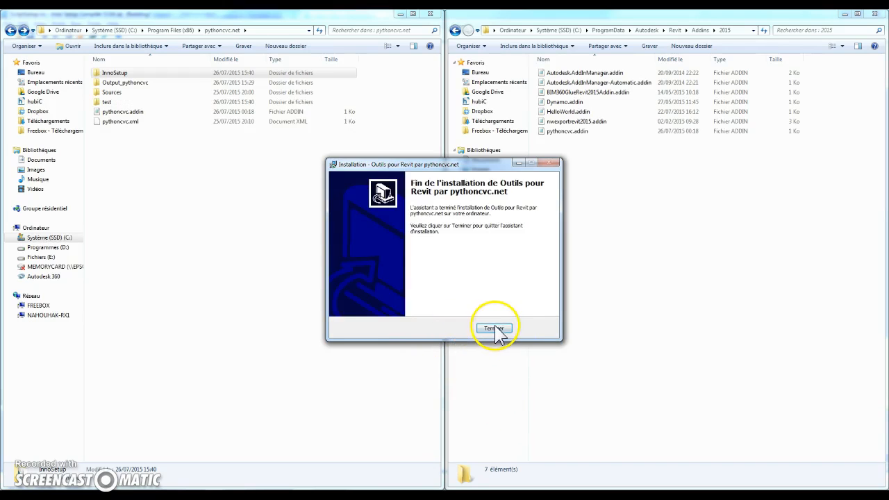
# Step: Check the installed files in the test folder and the Assembly path in pythoncvc.addin from the Revit Addins 2015 folder
pyautogui.click(580, 147)
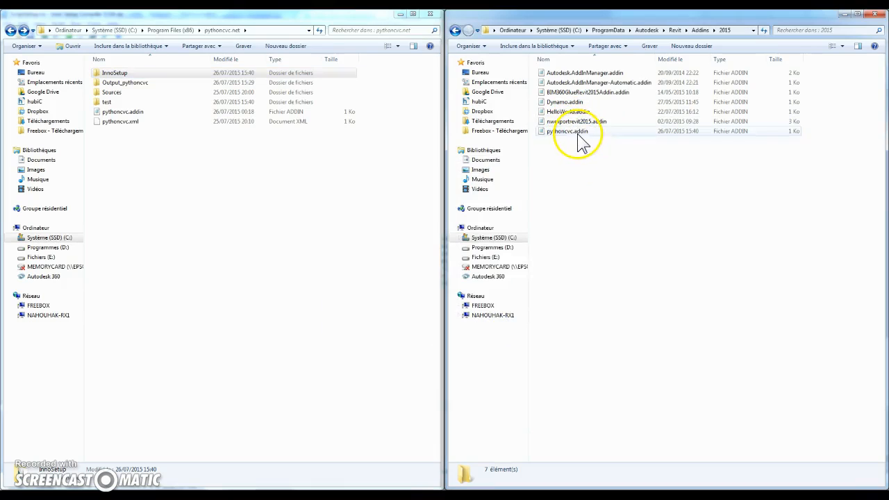
pyautogui.doubleClick(115, 103)
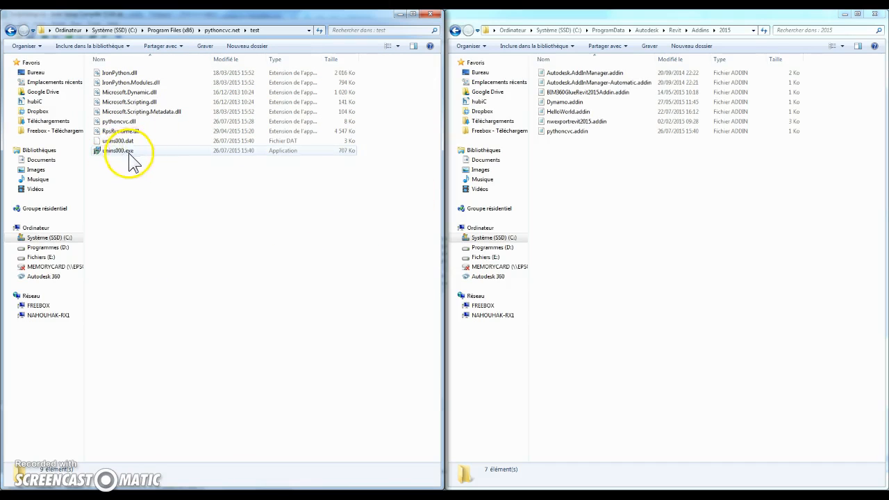
pyautogui.doubleClick(582, 130)
pyautogui.moveTo(724, 65); pyautogui.dragTo(478, 94)
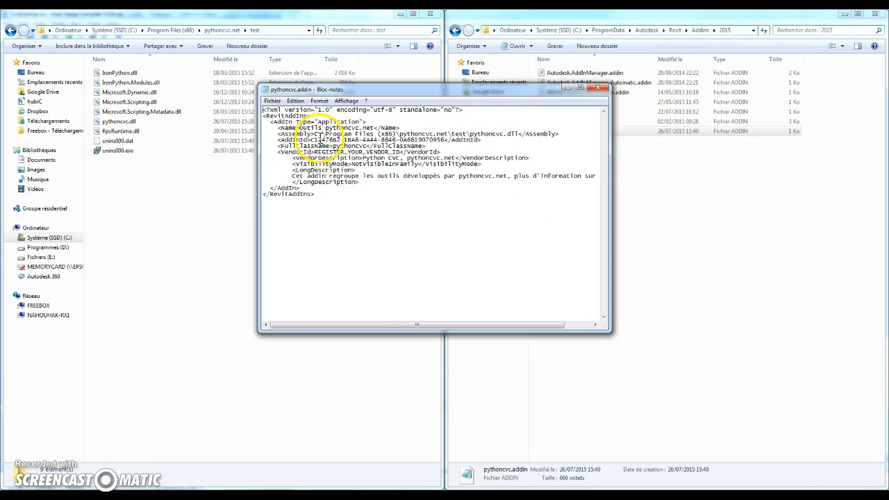
pyautogui.moveTo(315, 134); pyautogui.dragTo(470, 133)
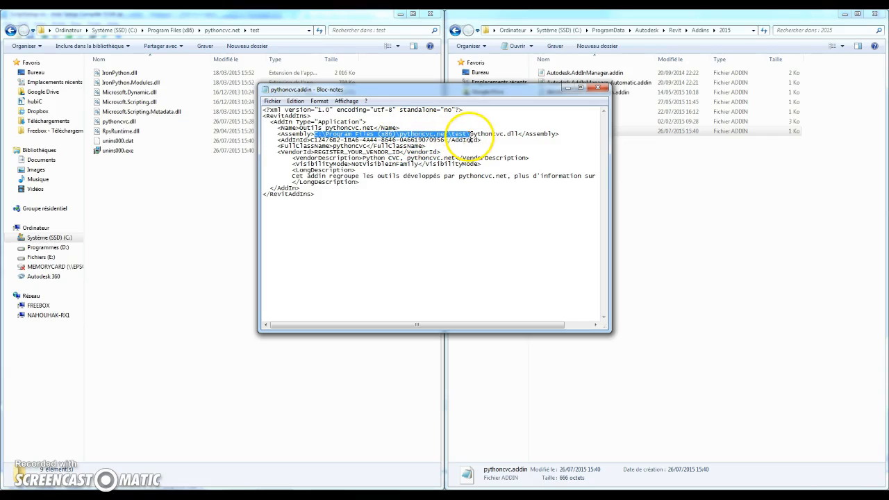
pyautogui.click(602, 89)
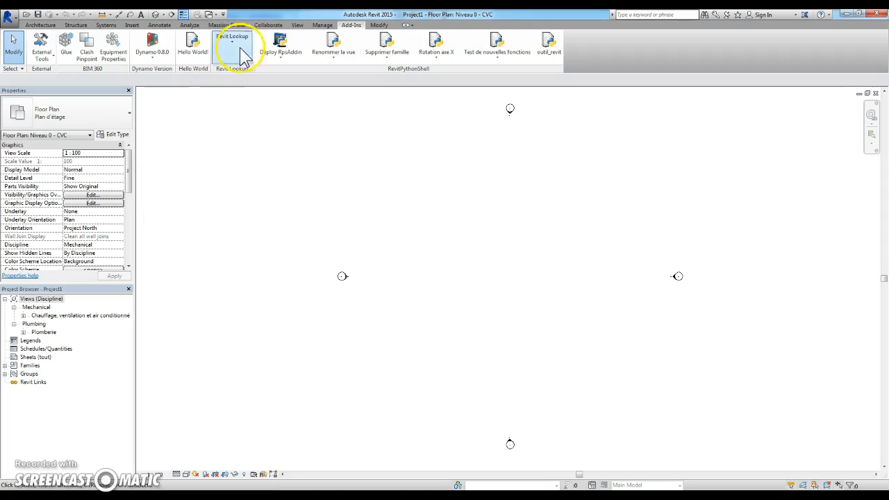
# Step: Restart Revit with a new project and display the PythonCVC.net add-in tools
pyautogui.click(880, 14)
pyautogui.click(366, 494)
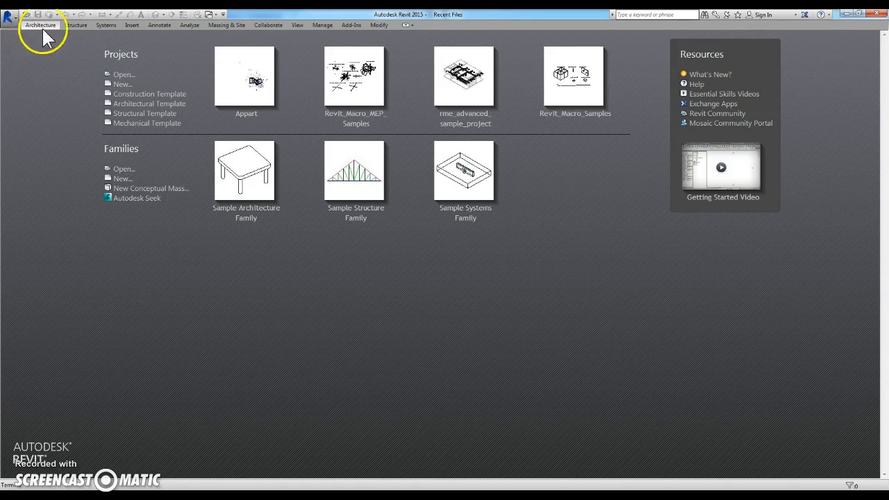
pyautogui.click(123, 84)
pyautogui.click(553, 219)
pyautogui.click(553, 229)
pyautogui.click(538, 271)
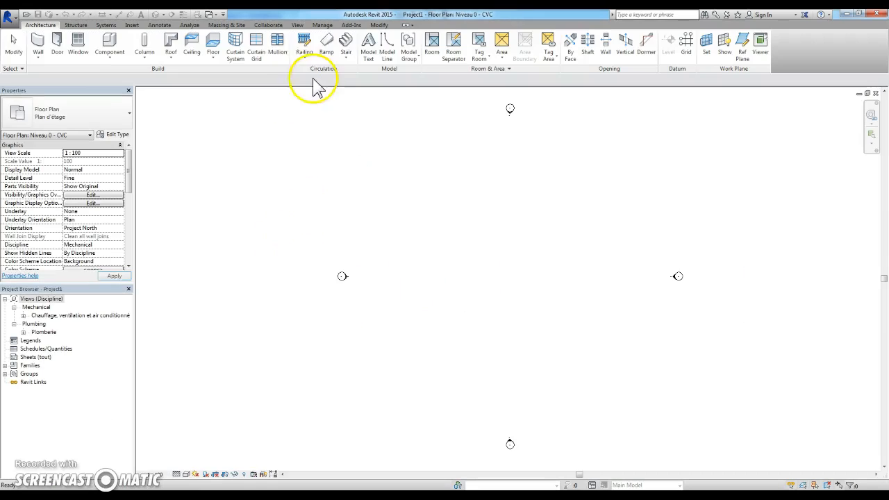
pyautogui.click(352, 25)
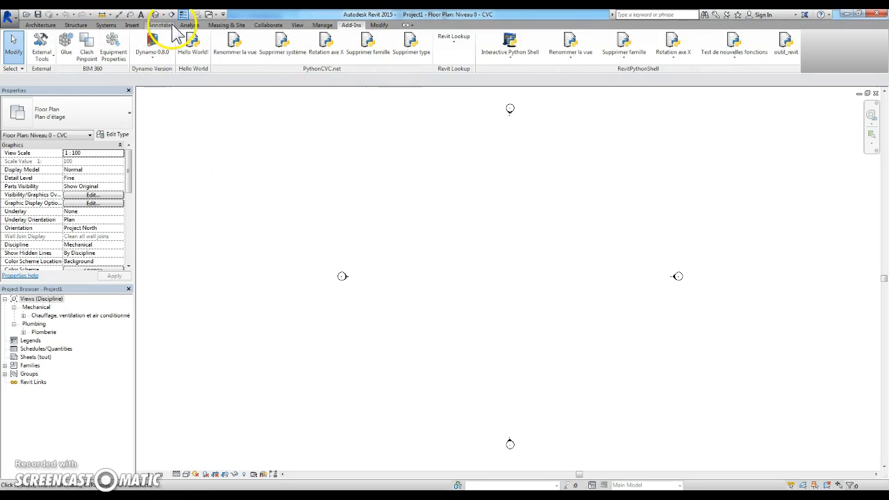
# Step: Draw an L-shaped rectangular duct run in the floor plan, about 26 m vertically and 18.5 m horizontally
pyautogui.click(298, 25)
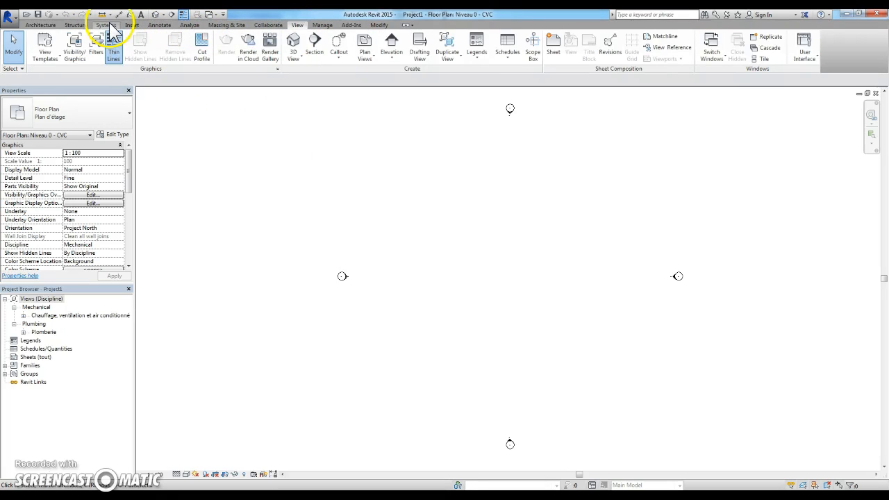
pyautogui.click(105, 25)
pyautogui.click(36, 44)
pyautogui.click(453, 174)
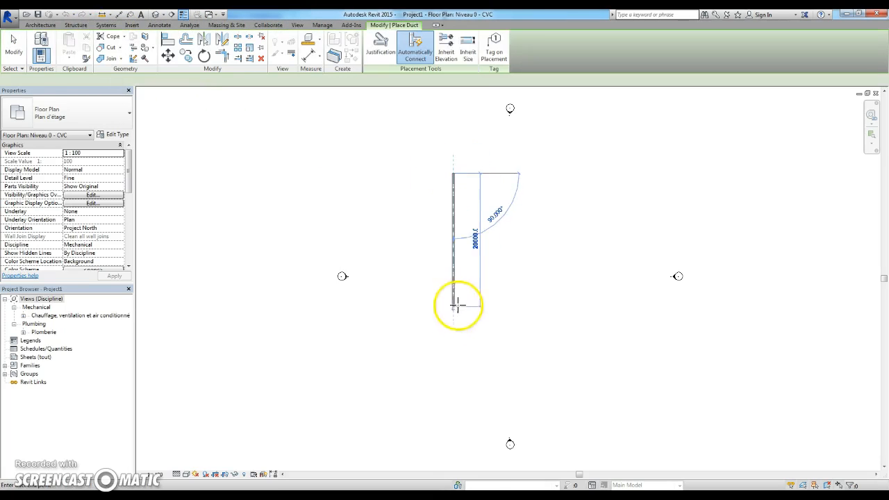
pyautogui.click(454, 350)
pyautogui.click(577, 350)
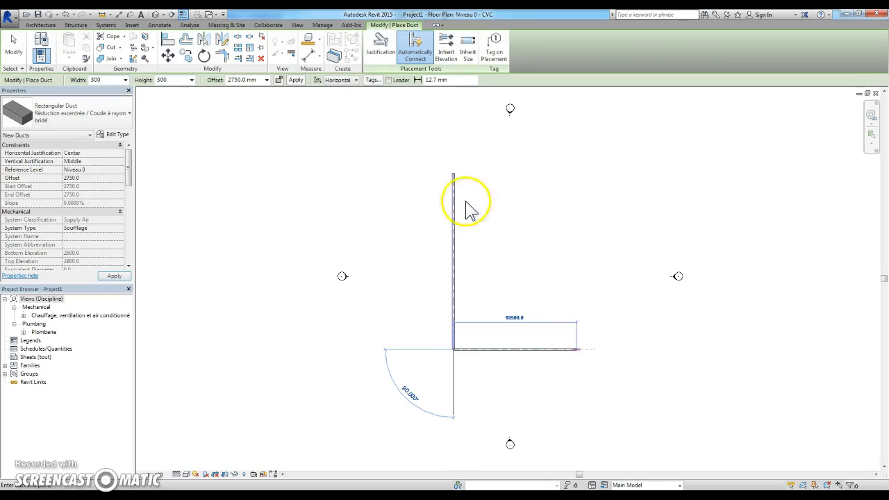
pyautogui.press('Escape')
pyautogui.press('Escape')
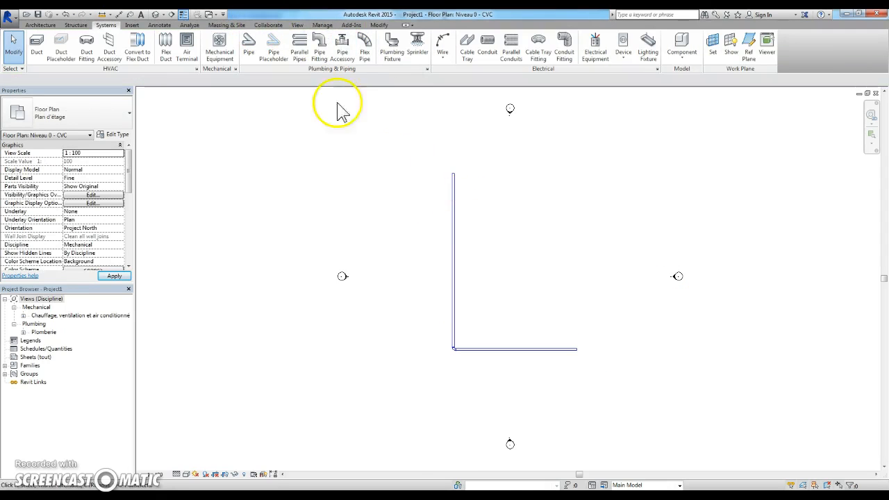
# Step: Run the PythonCVC.net Supprimer système tool on the vertical duct and close the script output window
pyautogui.click(456, 196)
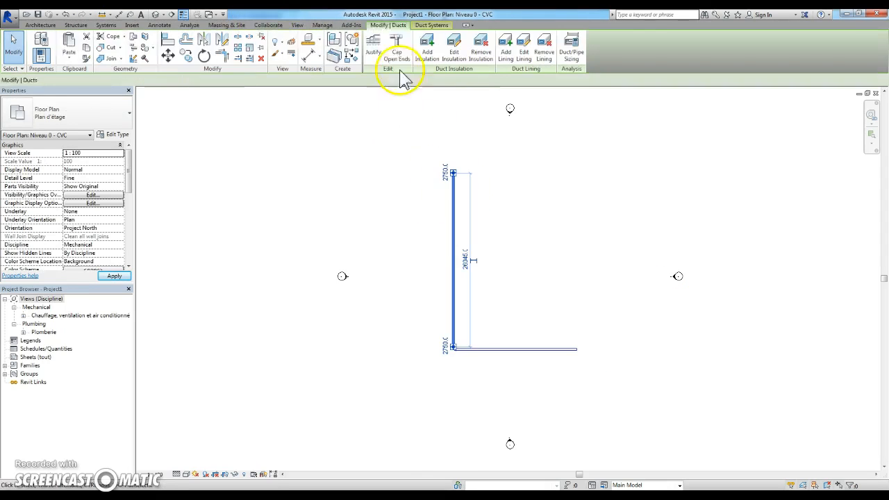
pyautogui.click(351, 27)
pyautogui.click(288, 52)
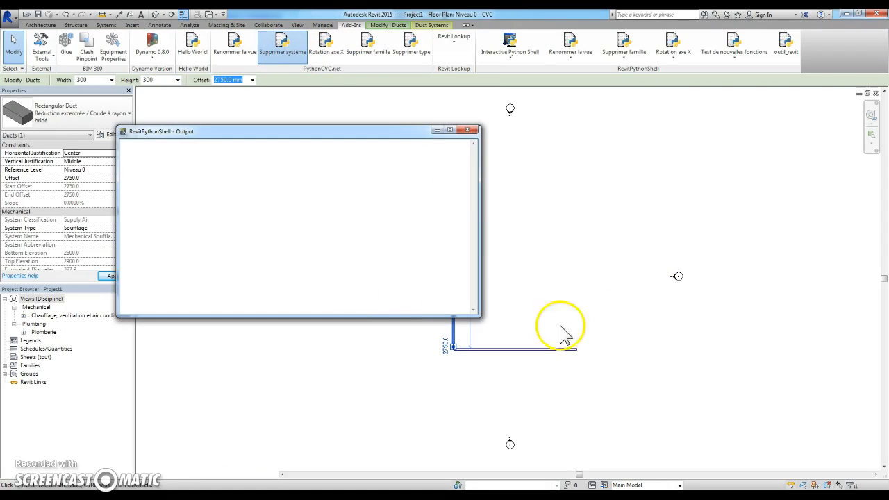
pyautogui.click(469, 131)
pyautogui.click(544, 251)
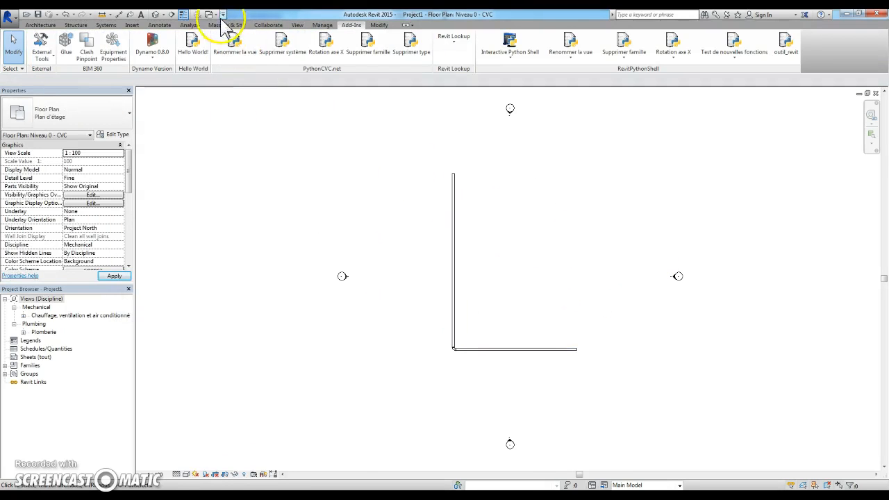
# Step: Place a Bouche de soufflage air terminal, 300 x 300 with a 600 x 600 face, inside the duct's L shape
pyautogui.click(106, 25)
pyautogui.click(185, 43)
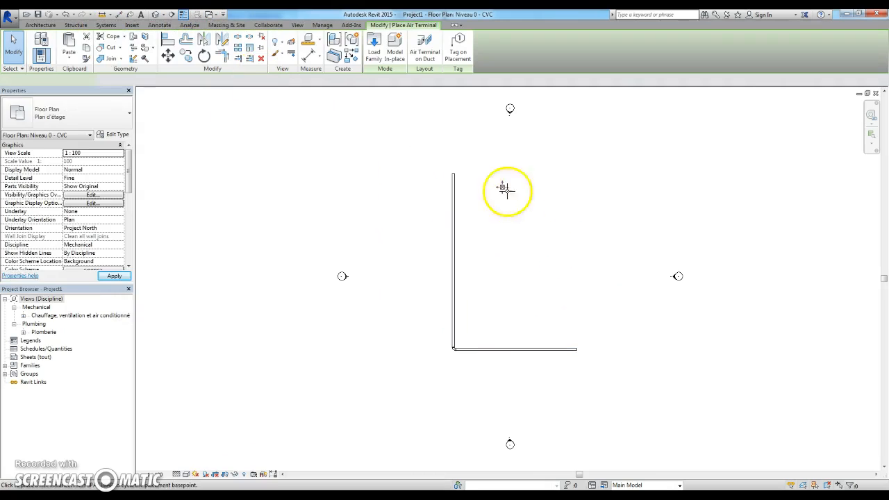
pyautogui.click(323, 25)
pyautogui.click(350, 26)
pyautogui.press('Escape')
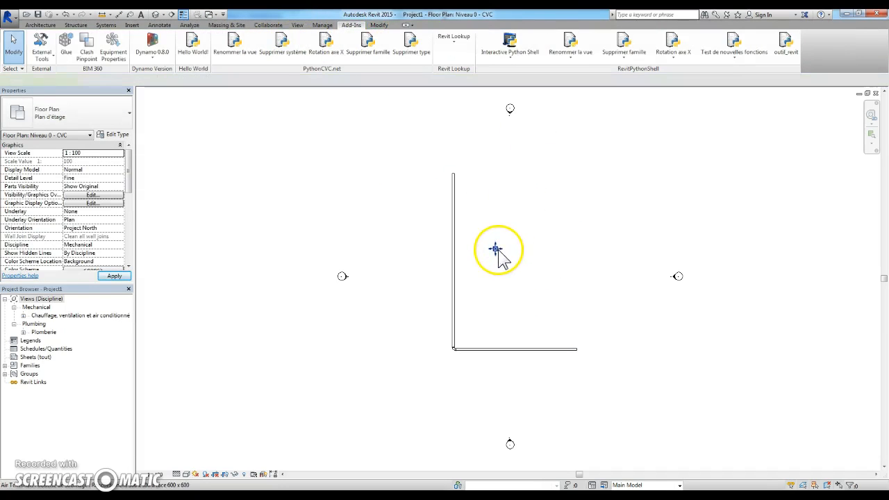
# Step: Rotate the placed air terminal with the PythonCVC.net Rotation axe X tool and check it up close
pyautogui.click(496, 248)
pyautogui.click(351, 25)
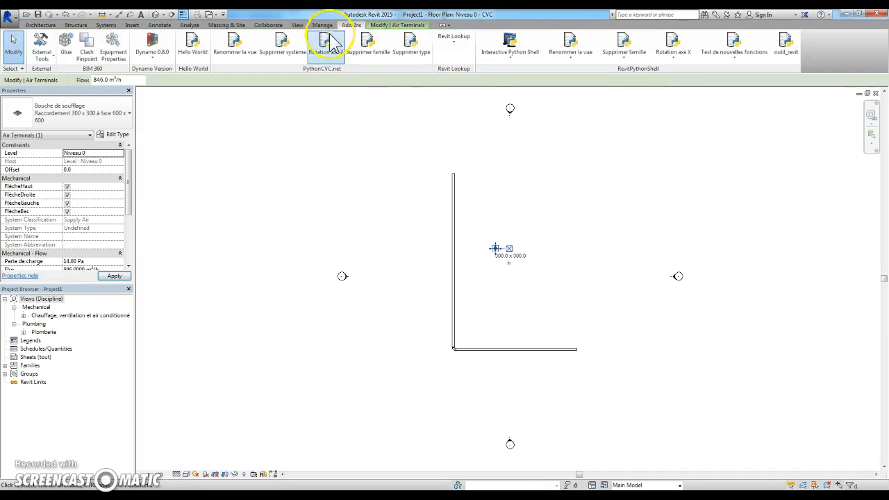
pyautogui.click(364, 49)
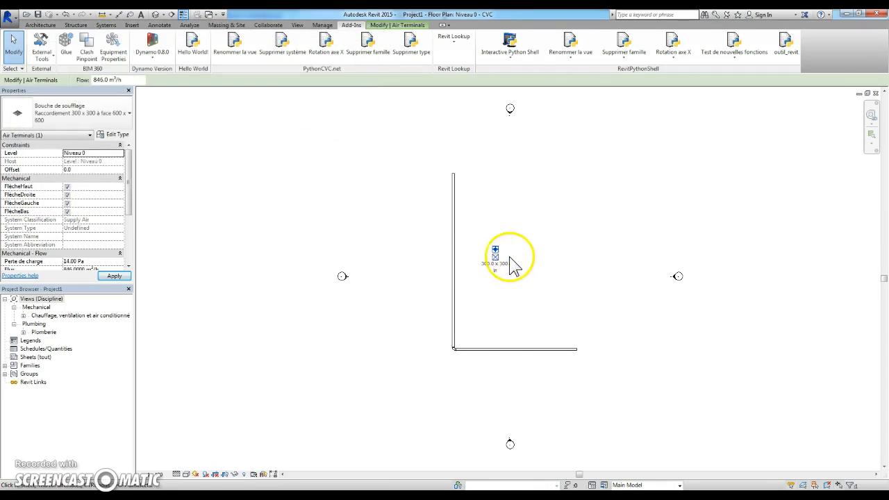
pyautogui.scroll(3, 507, 258)
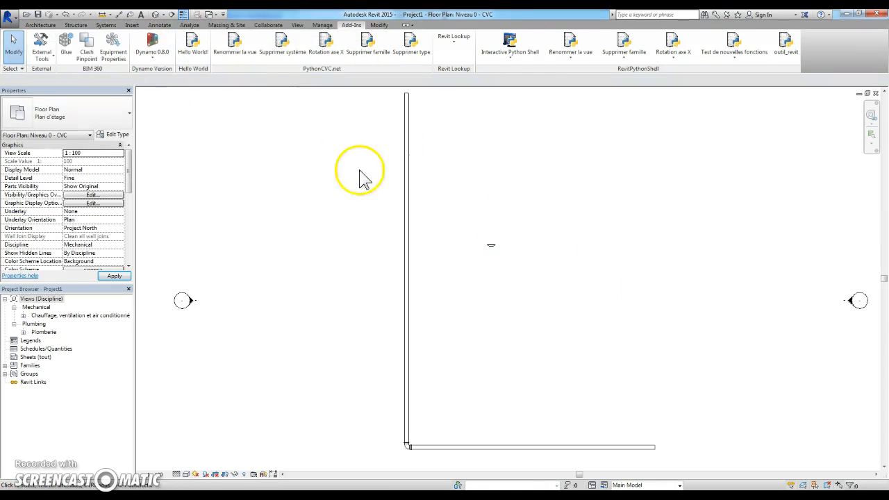
# Step: Switch to the test folder in Windows Explorer and uninstall the Revit tools with unins000.exe
pyautogui.click(73, 496)
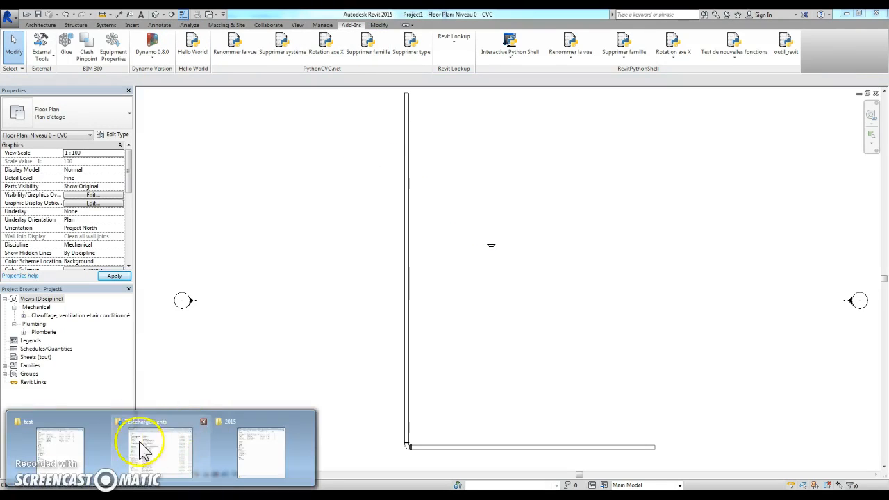
pyautogui.click(60, 452)
pyautogui.doubleClick(129, 158)
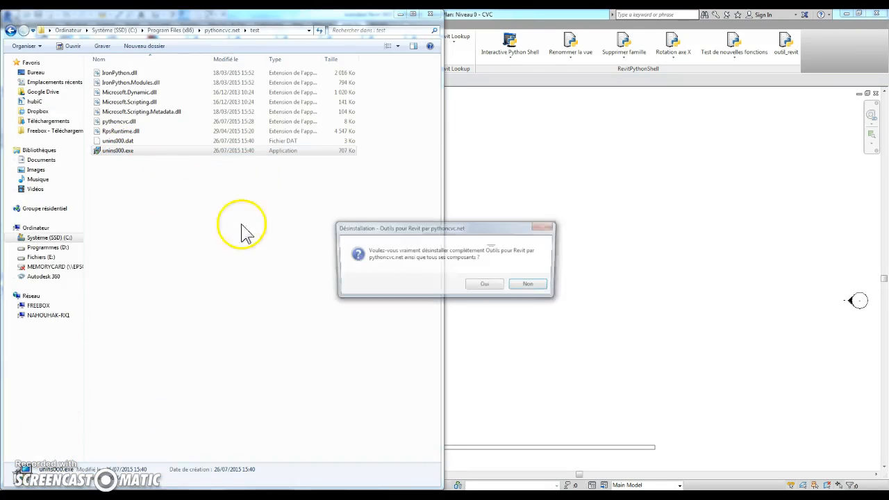
pyautogui.click(487, 286)
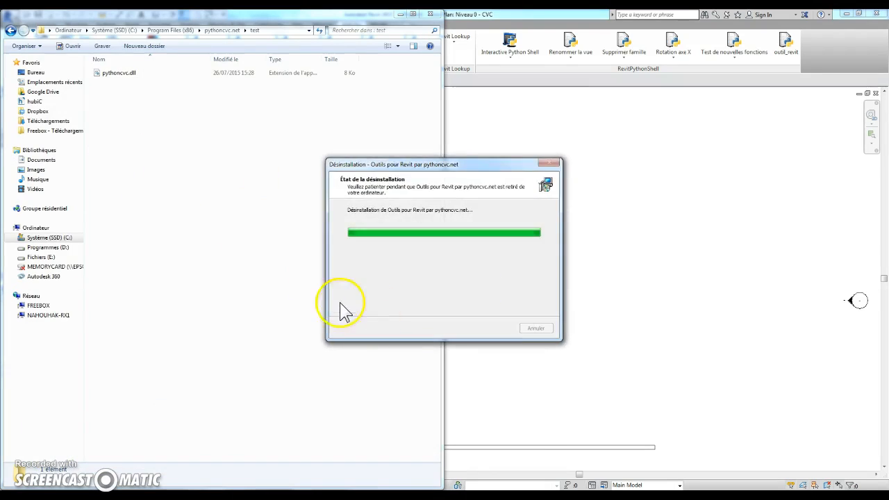
pyautogui.click(521, 293)
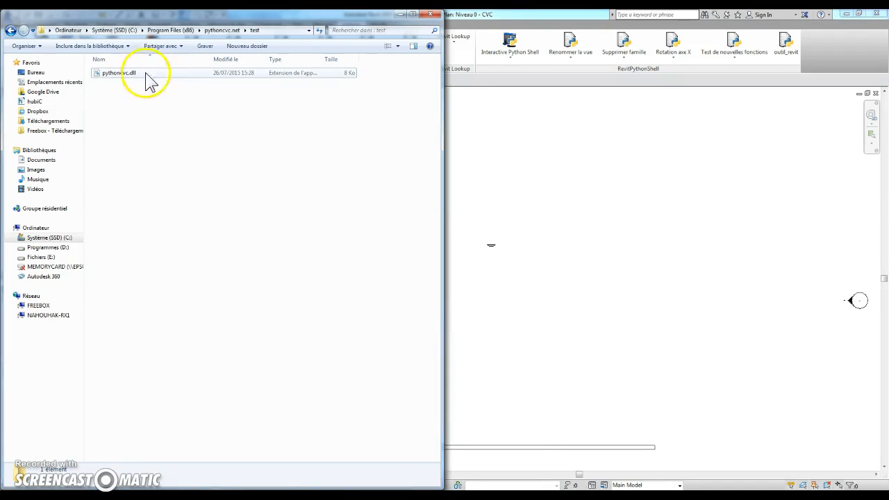
# Step: Close Revit without saving the project, and delete the leftover test folder from pythoncvc.net
pyautogui.click(875, 14)
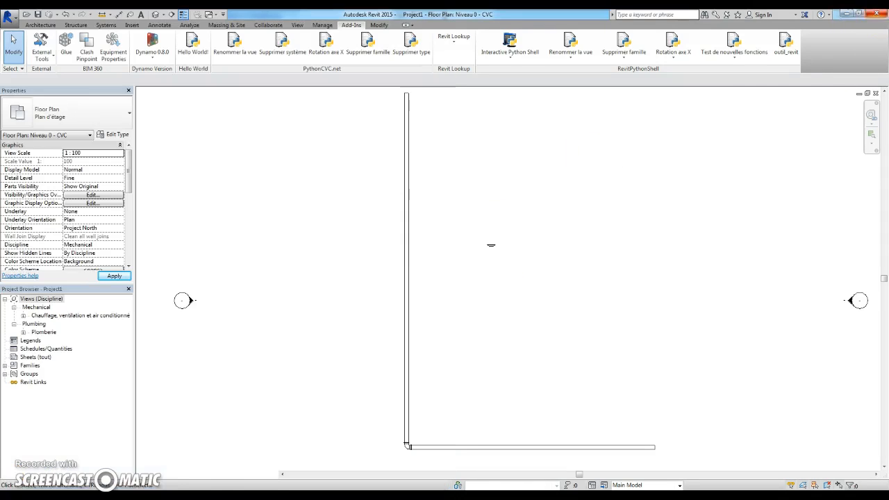
pyautogui.click(462, 255)
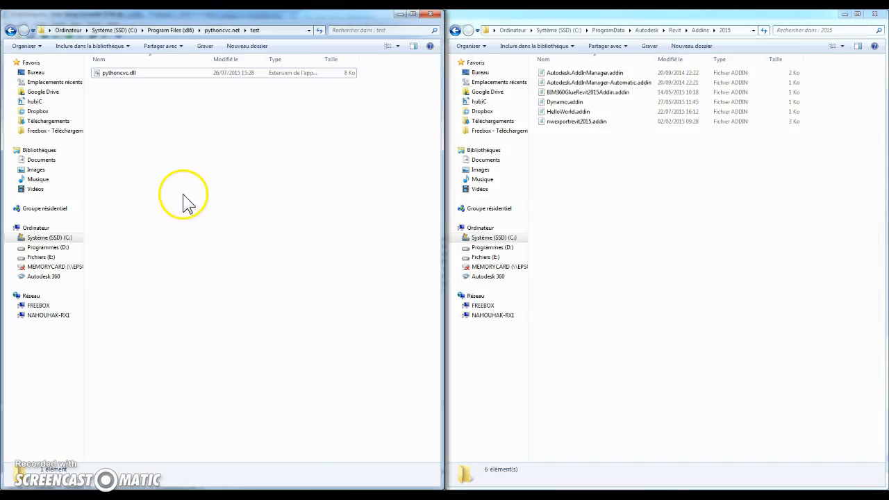
pyautogui.press('BackSpace')
pyautogui.press('Delete')
pyautogui.press('Return')
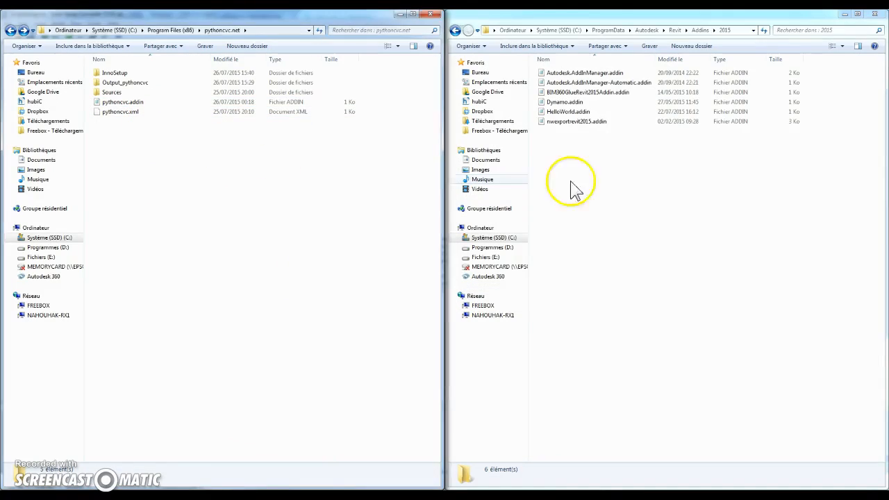